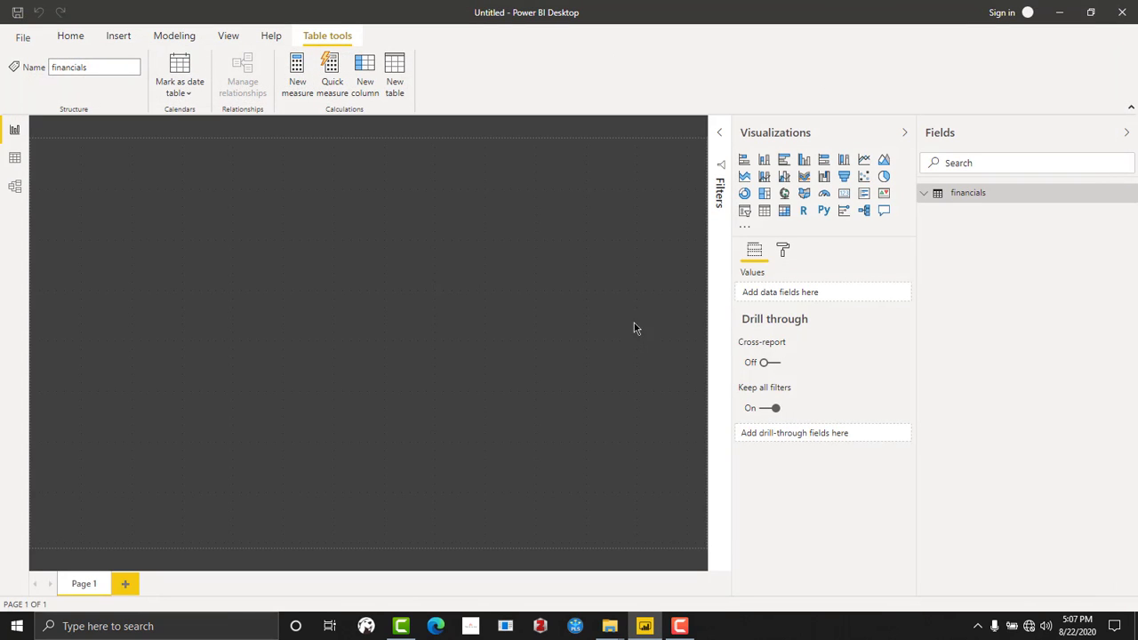
# - In the data view of the financials table, add a calculated column Total Sales = sum(financials[ Sales])
pyautogui.click(924, 194)
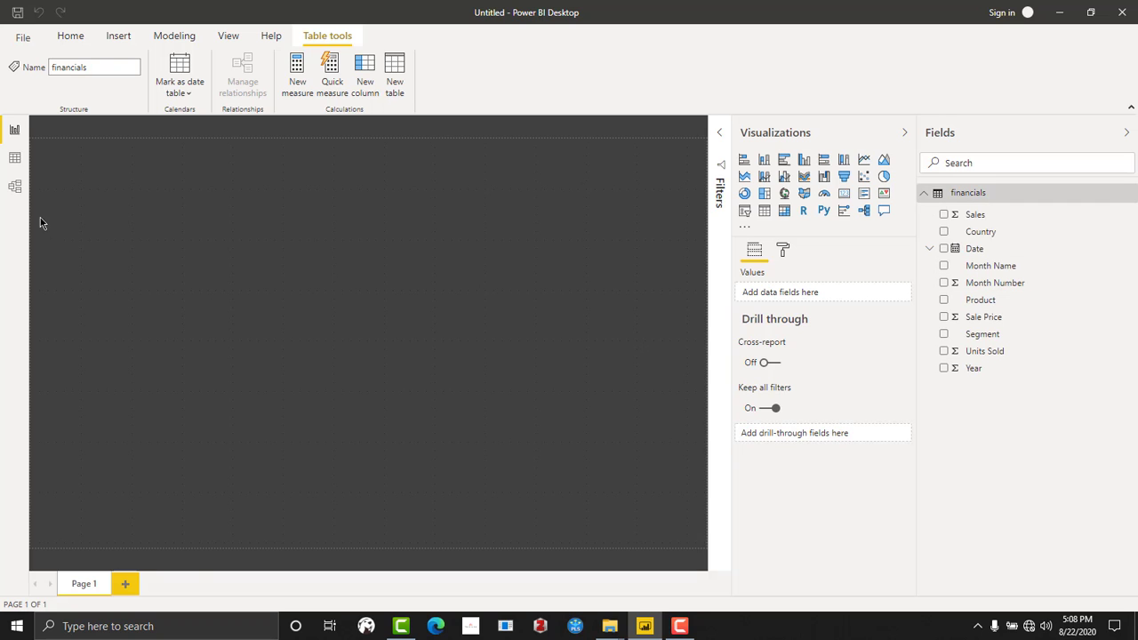
pyautogui.click(15, 159)
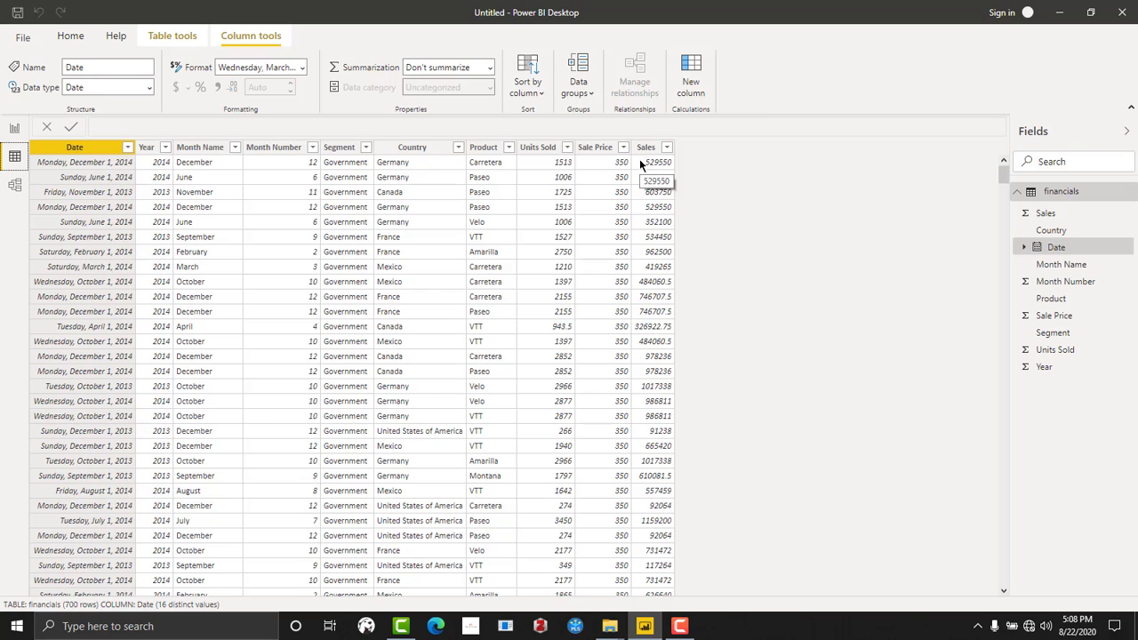
pyautogui.click(689, 71)
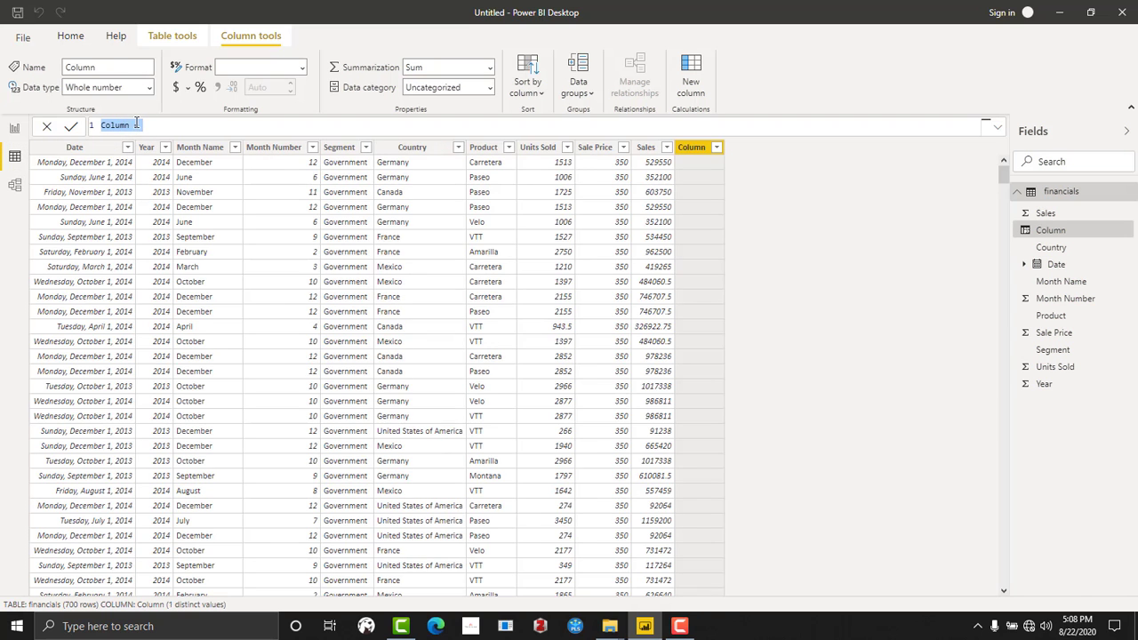
pyautogui.write('Total Sales = sum(')
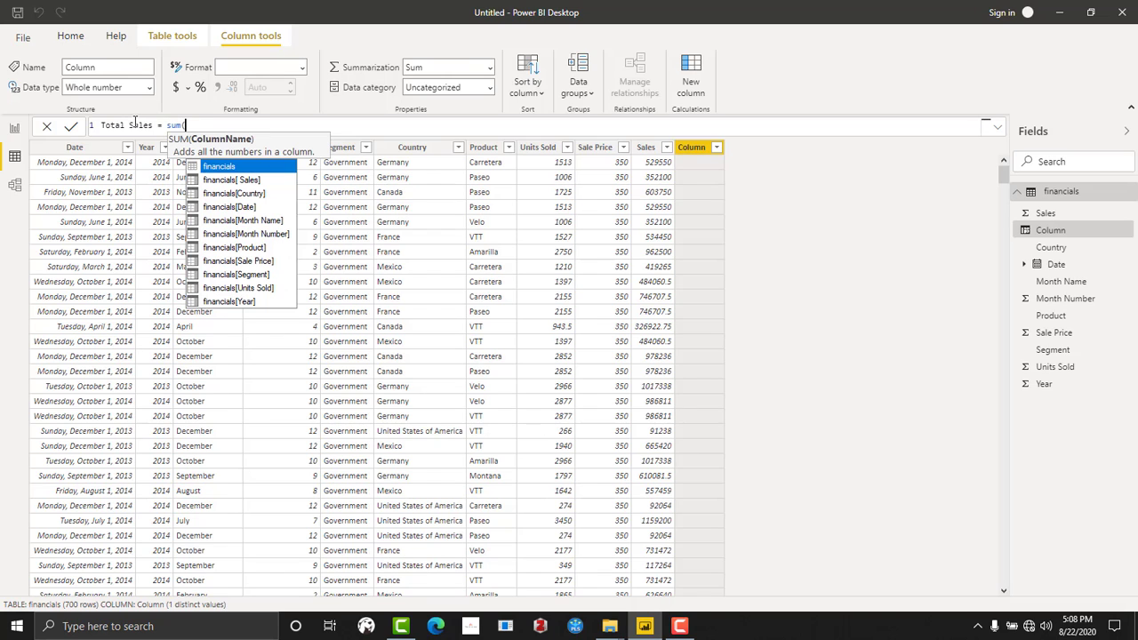
pyautogui.click(259, 178)
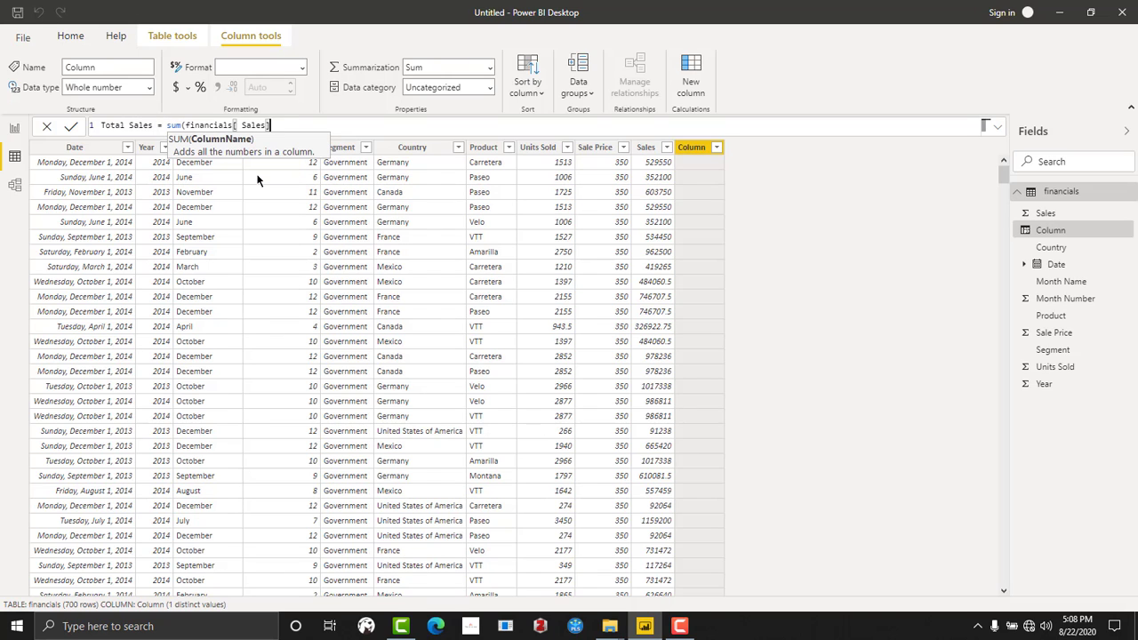
pyautogui.write(')')
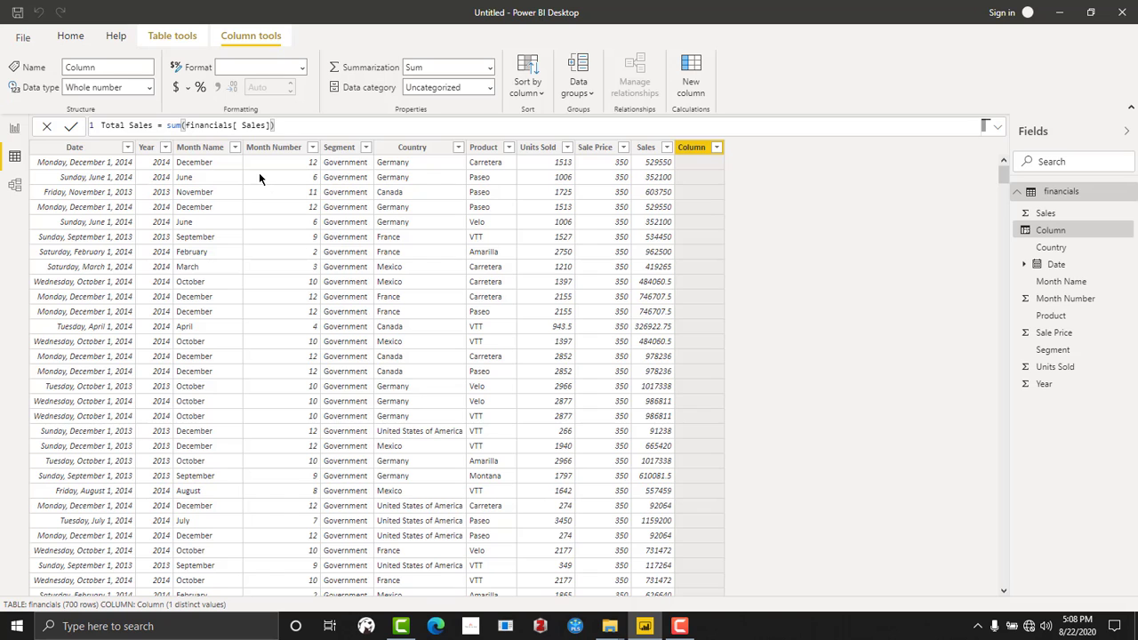
pyautogui.press('Return')
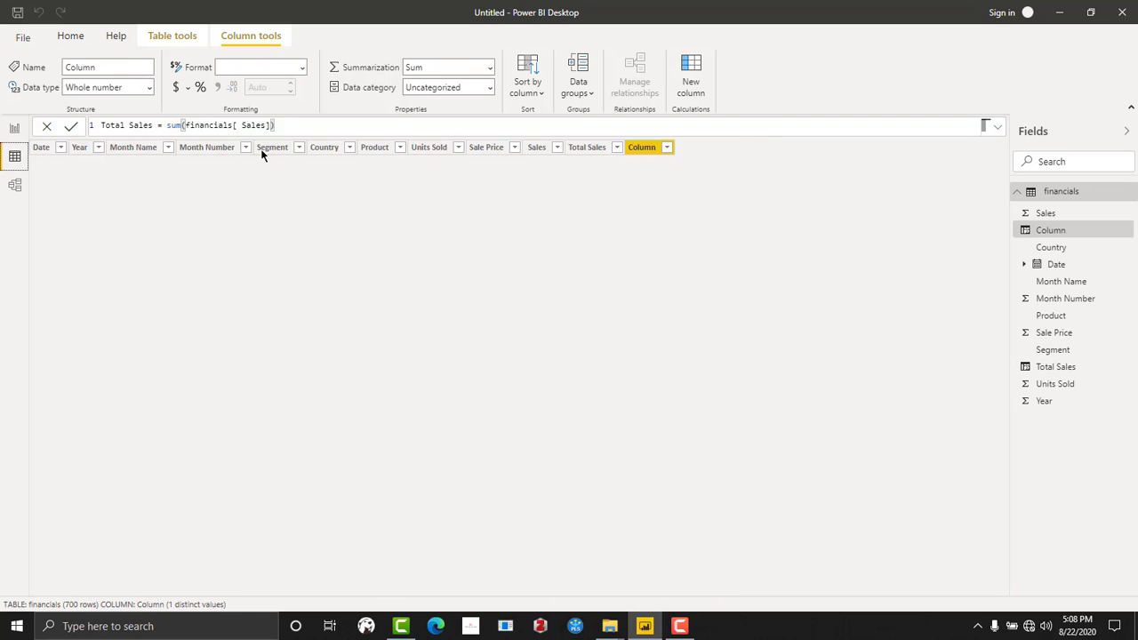
# - Add another calculated column with the formula Total Units = sum(financials[Units Sold])
pyautogui.write('Total Units')
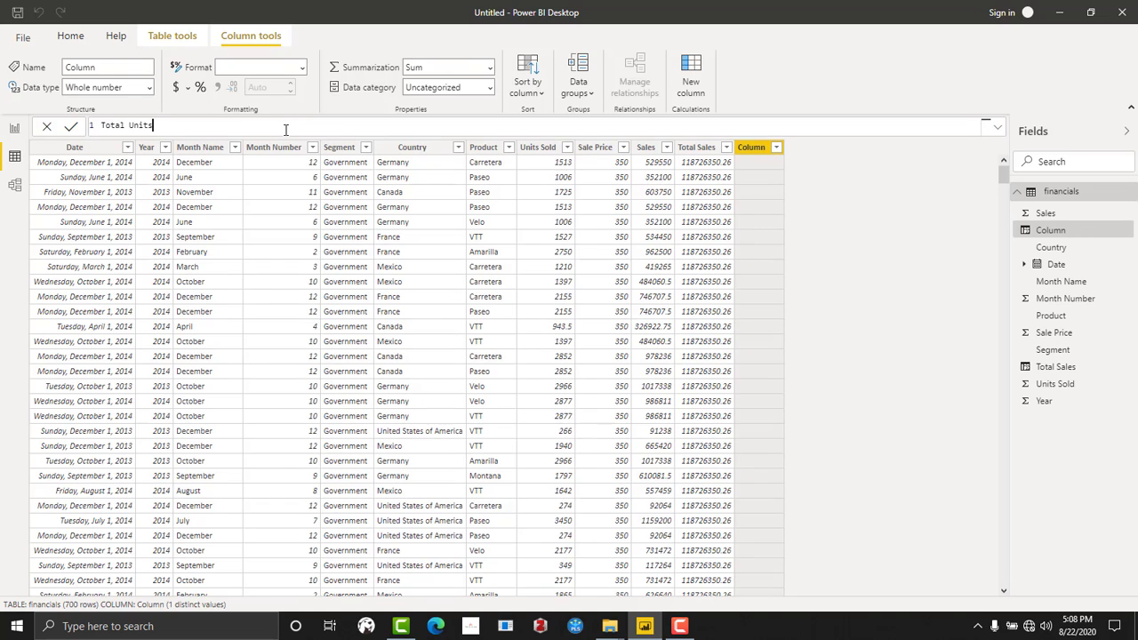
pyautogui.write(' = sum(')
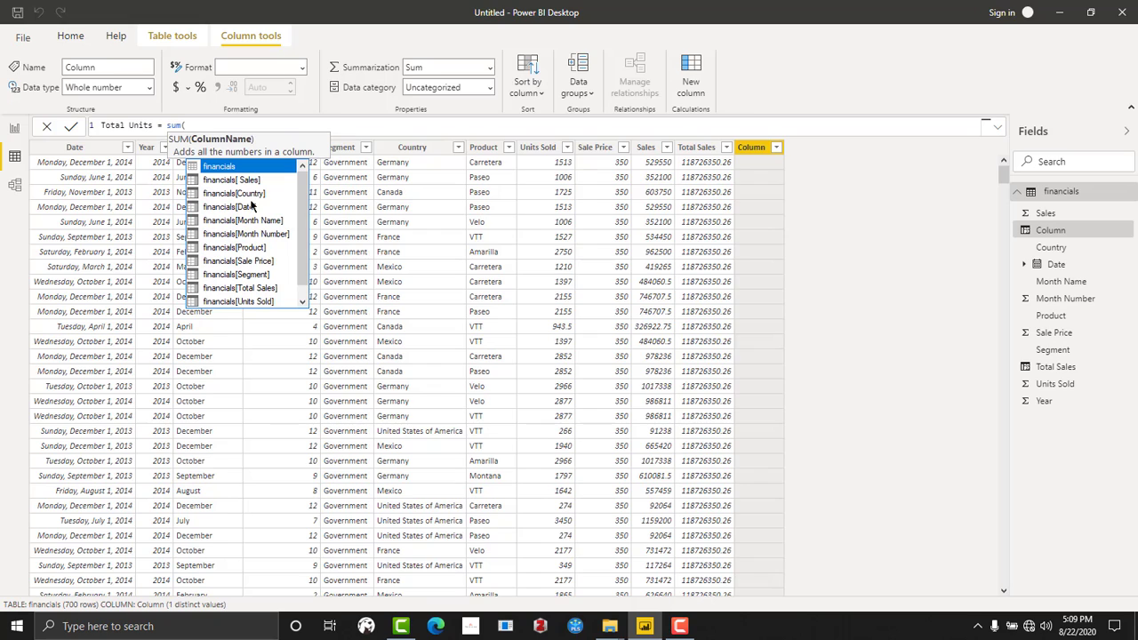
pyautogui.click(260, 303)
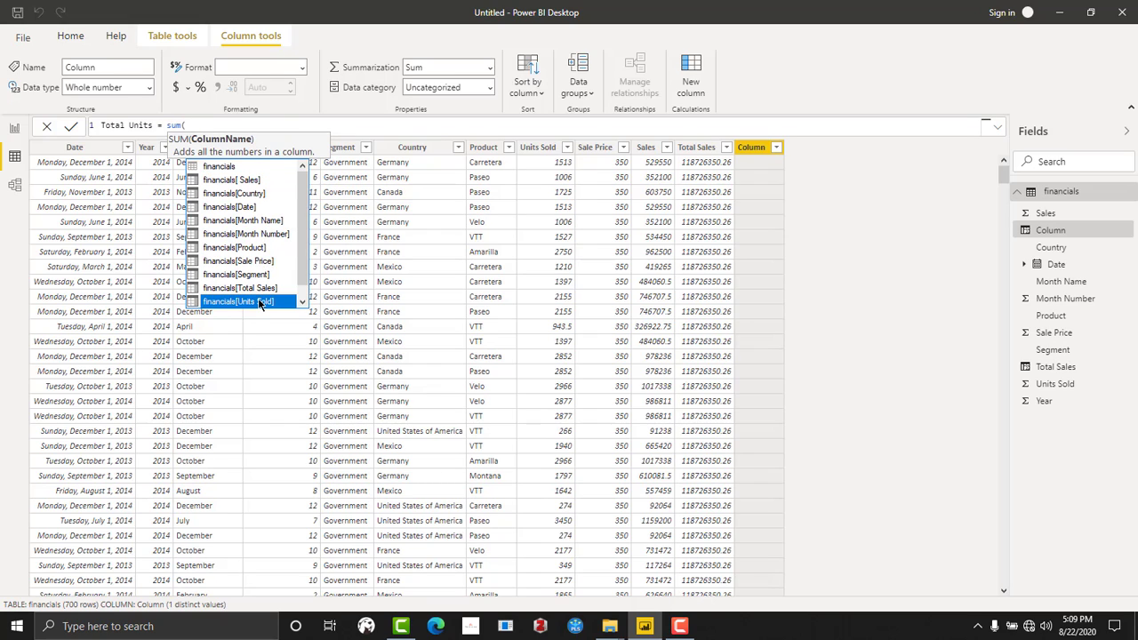
pyautogui.click(261, 304)
pyautogui.write(')')
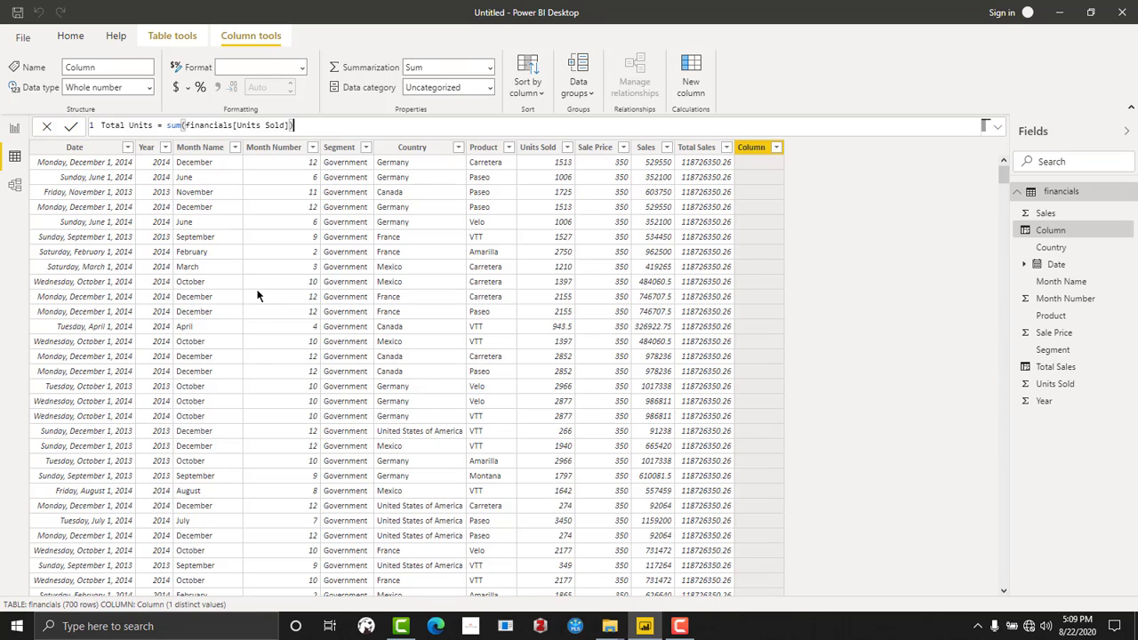
pyautogui.press('Return')
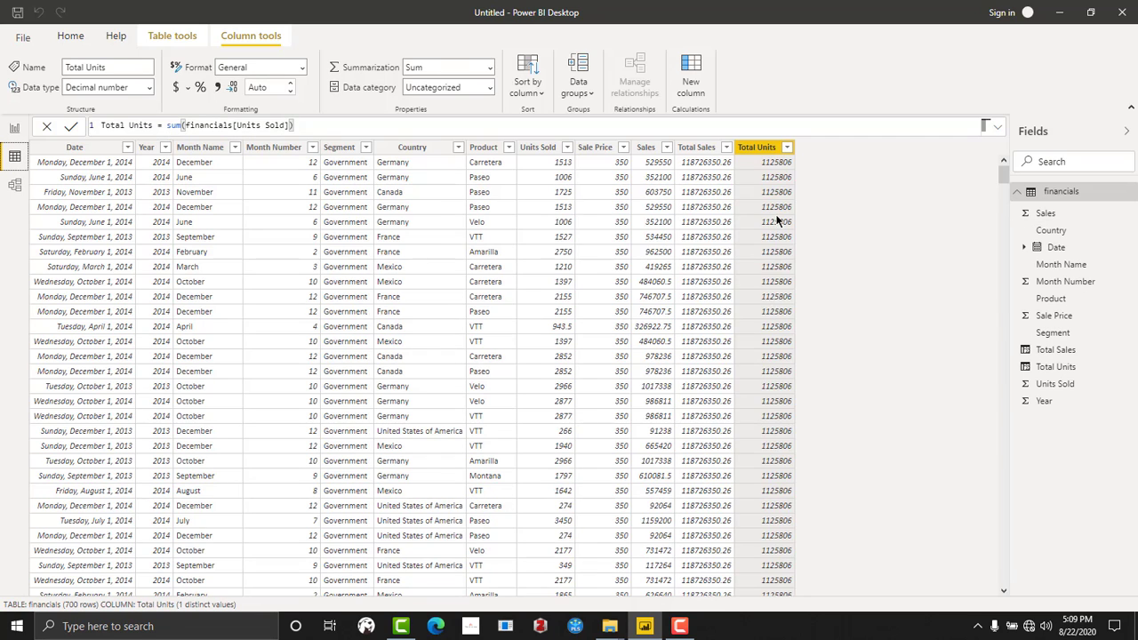
# - Format the Total Sales column as Currency with the GH₵ Akan (Ghana) symbol
pyautogui.click(698, 150)
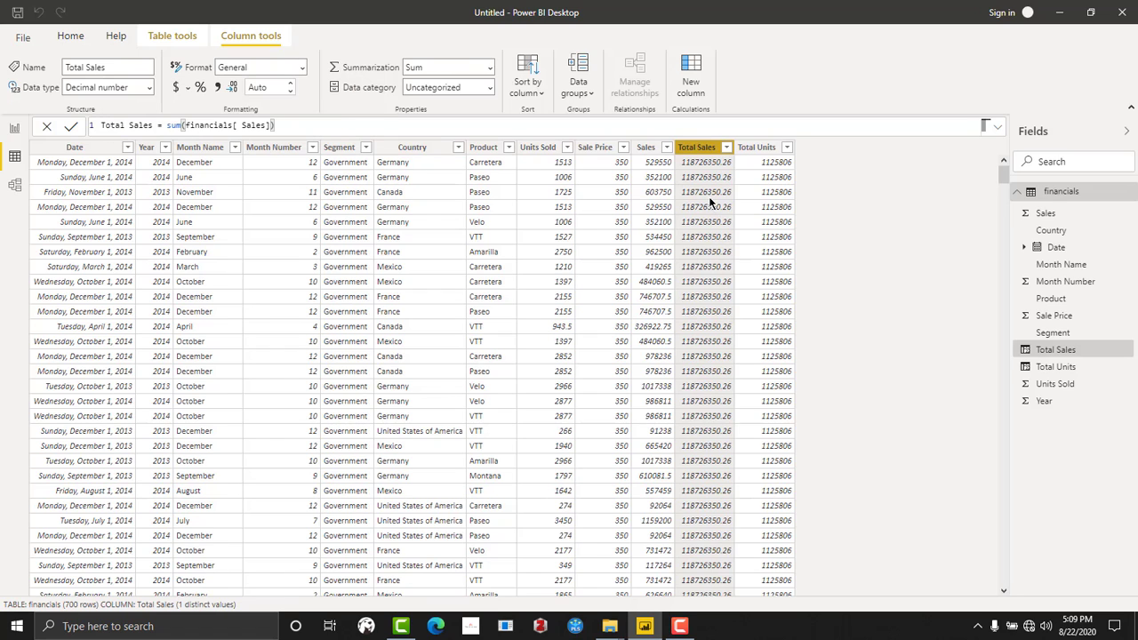
pyautogui.click(301, 67)
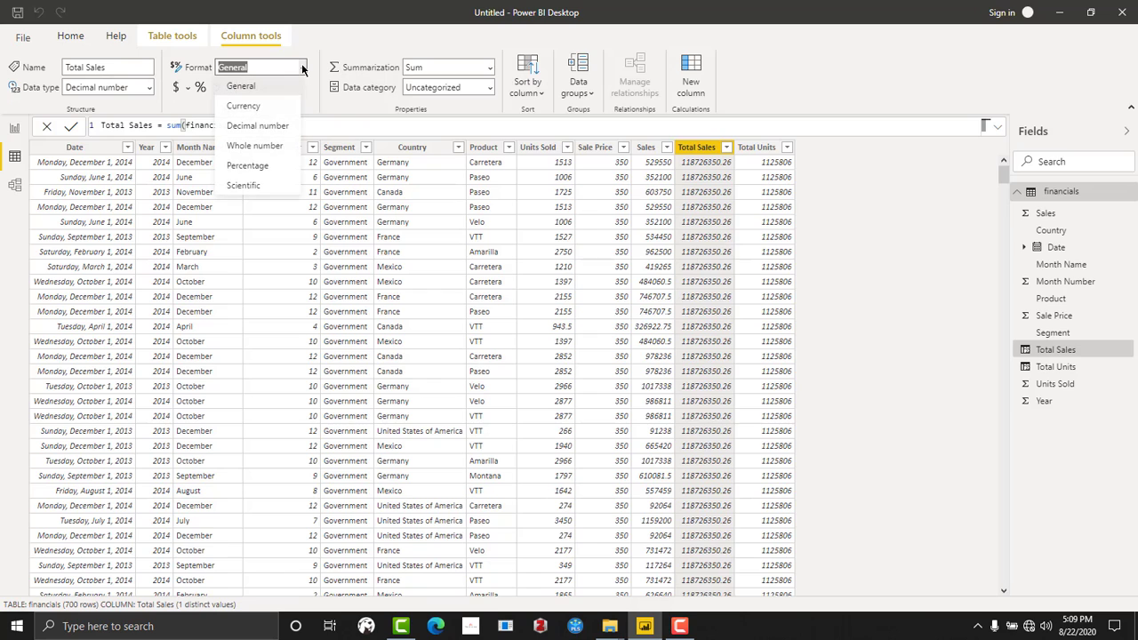
pyautogui.click(243, 106)
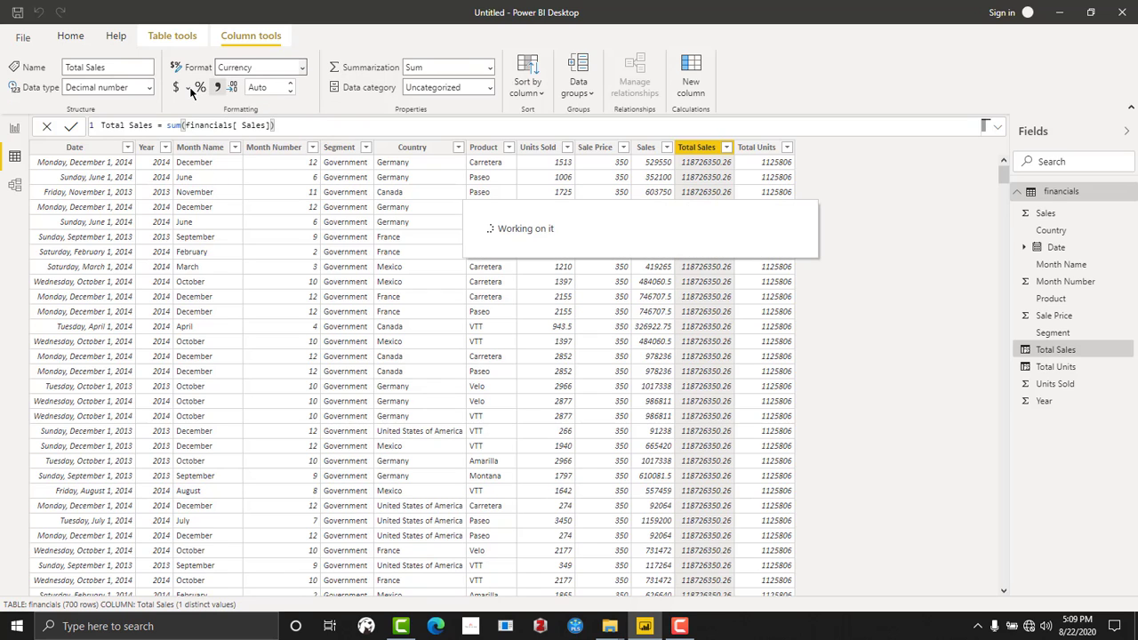
pyautogui.click(224, 85)
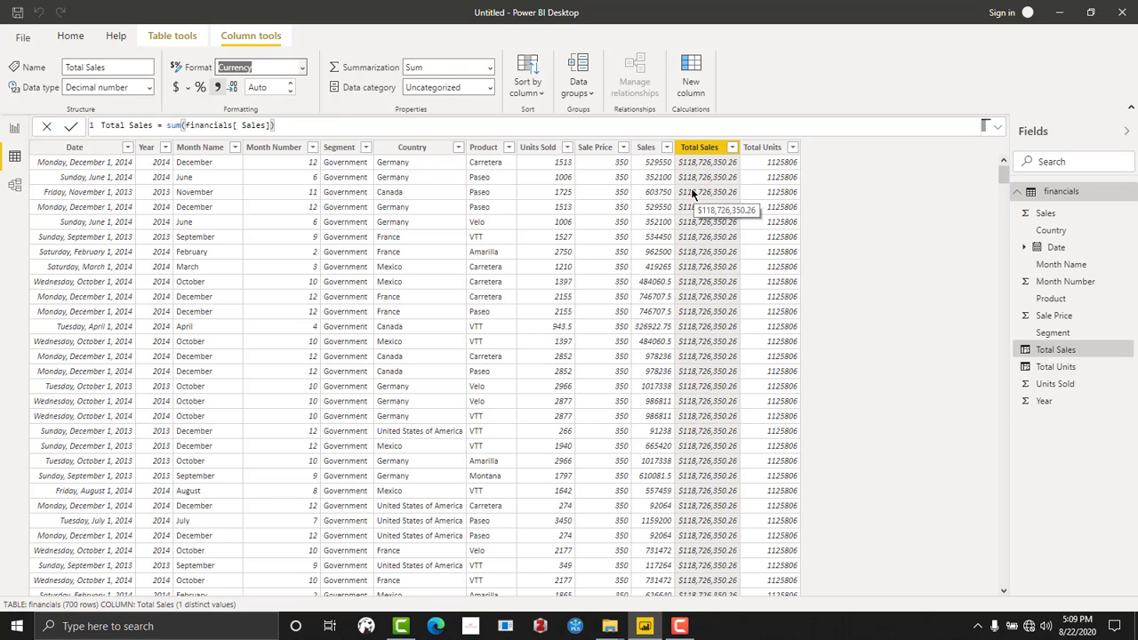
pyautogui.click(187, 87)
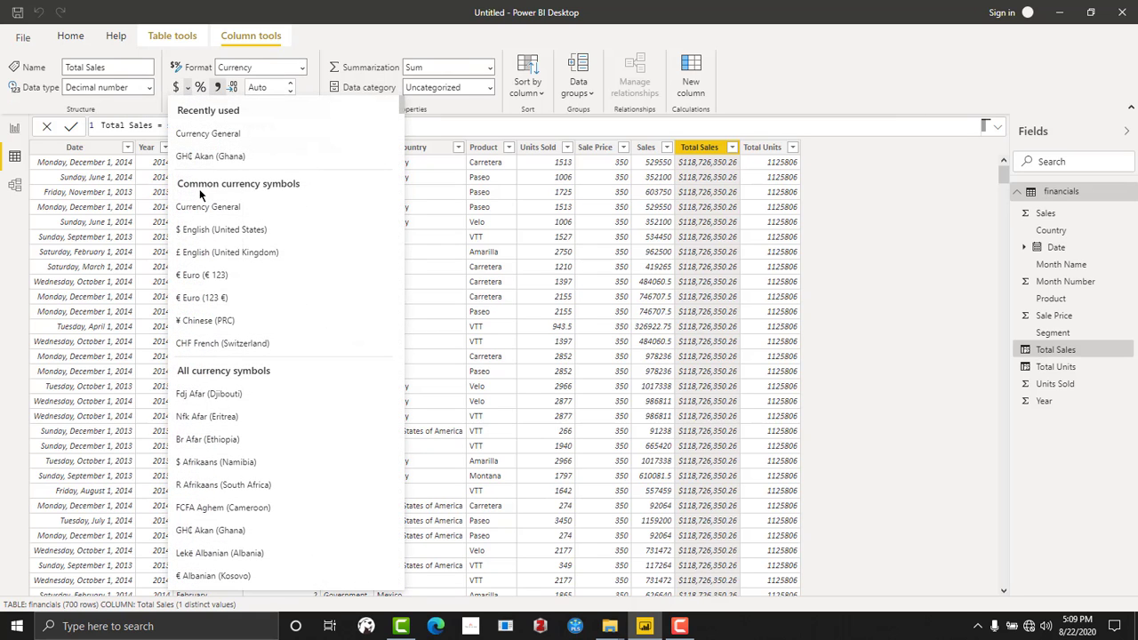
pyautogui.click(206, 160)
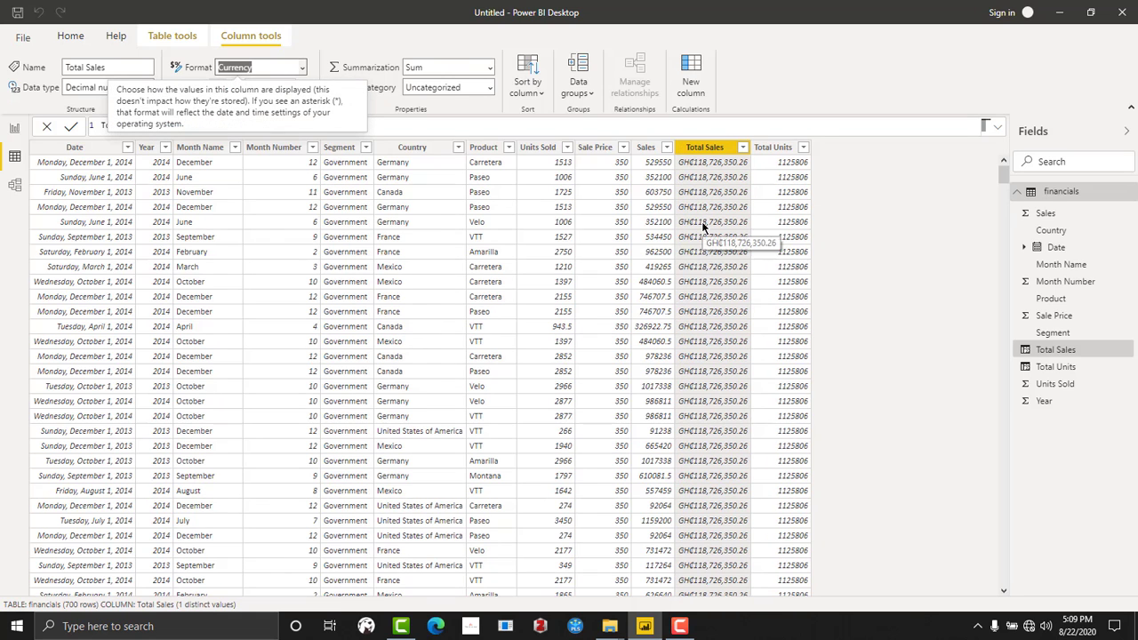
# - Format the Sales column as Currency with the GH₵ Akan (Ghana) symbol
pyautogui.click(778, 148)
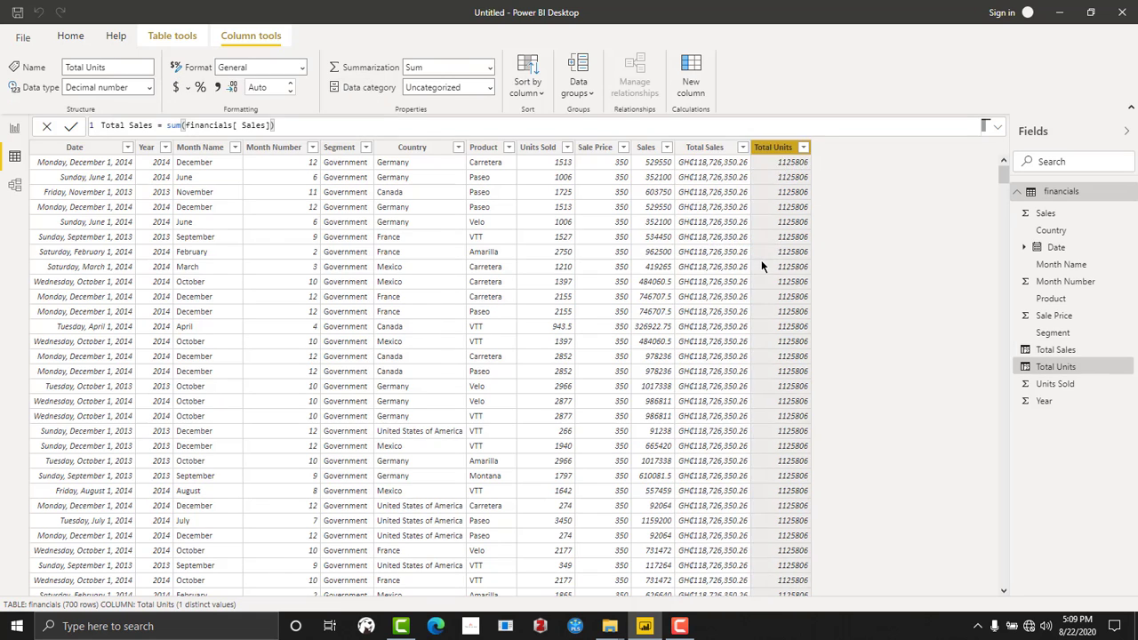
pyautogui.click(704, 148)
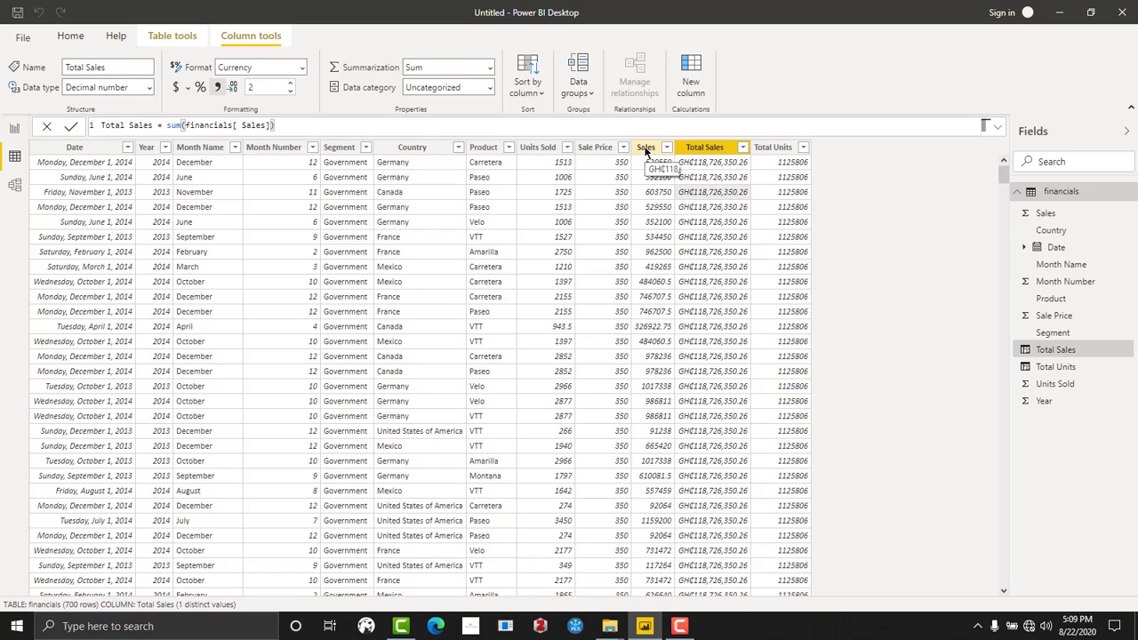
pyautogui.click(646, 149)
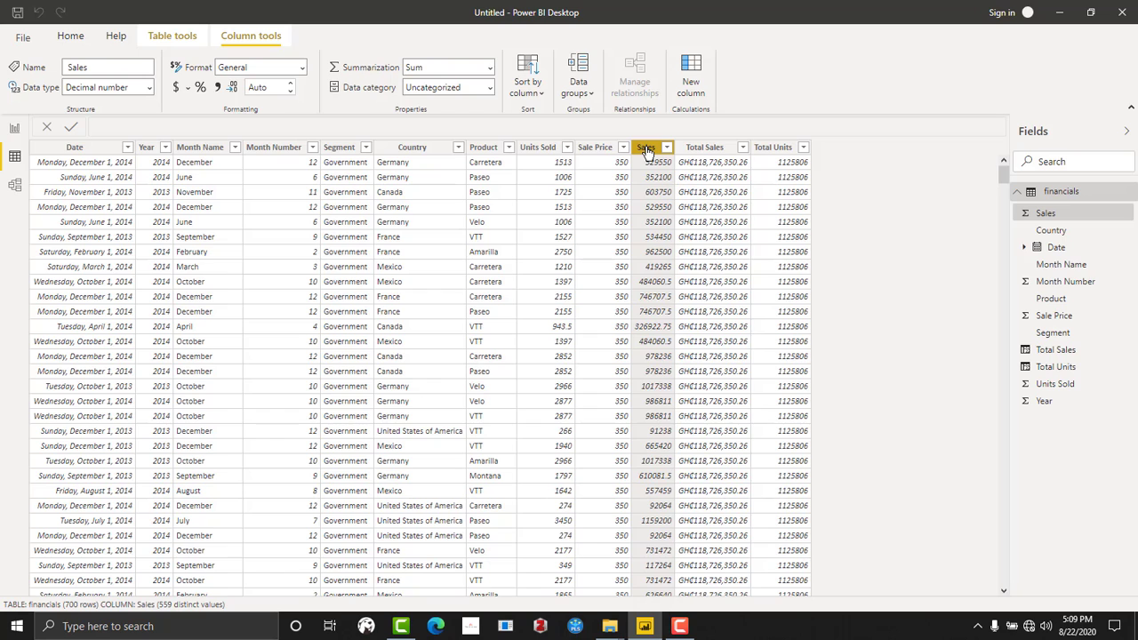
pyautogui.click(280, 71)
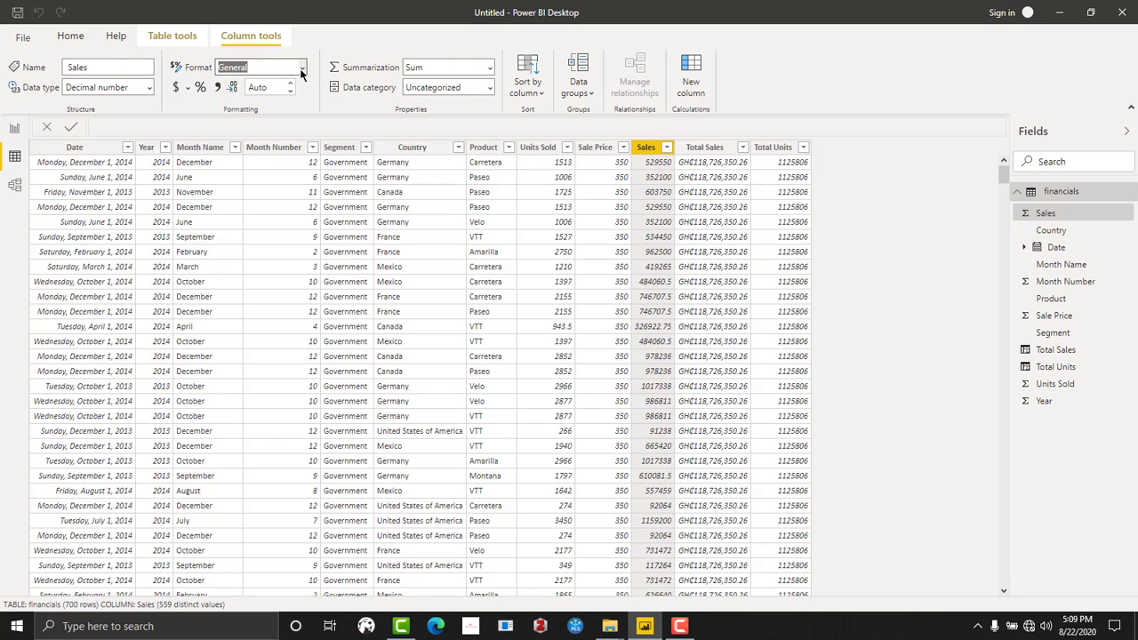
pyautogui.click(301, 71)
pyautogui.click(219, 102)
pyautogui.click(187, 88)
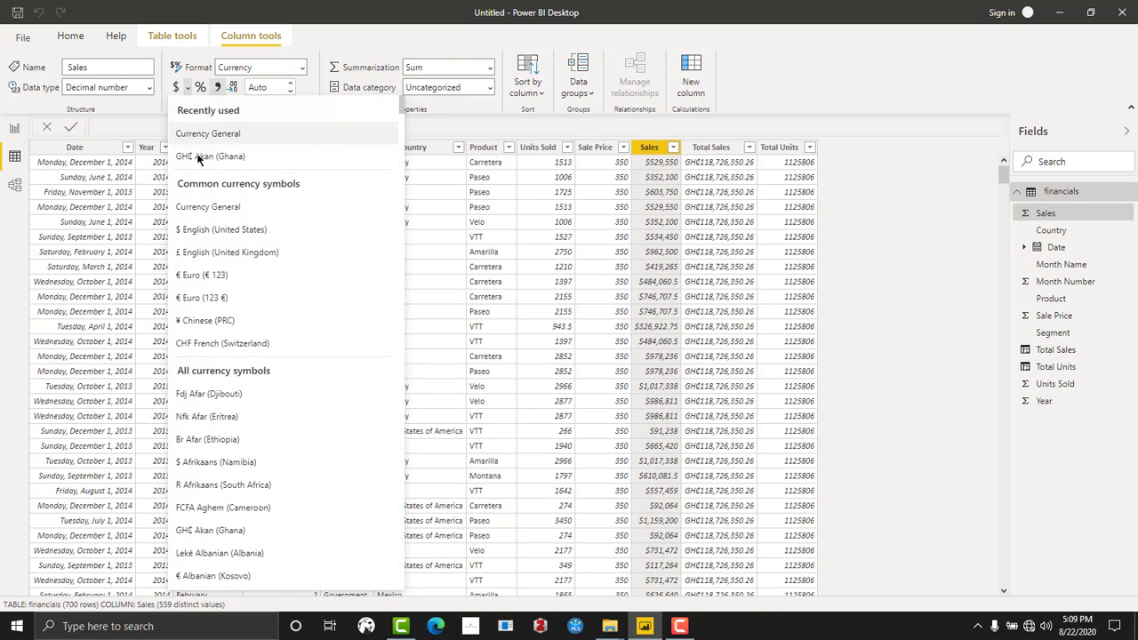
pyautogui.click(197, 157)
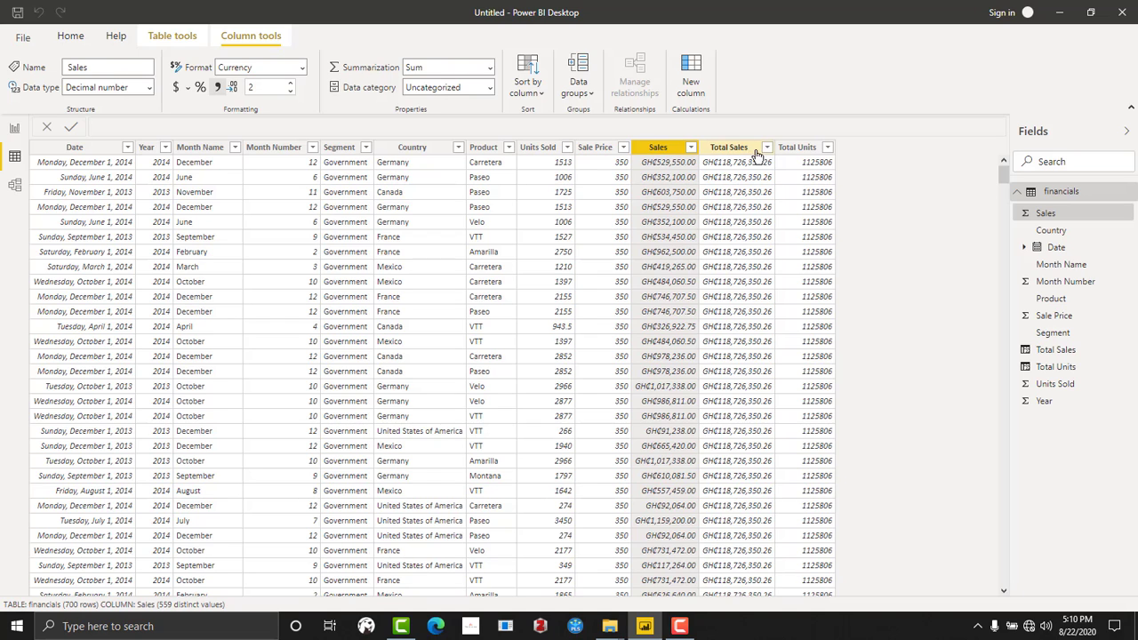
# - In the report view, place a slightly widened card visual in the page's upper-left corner and show Total Units in it
pyautogui.click(14, 130)
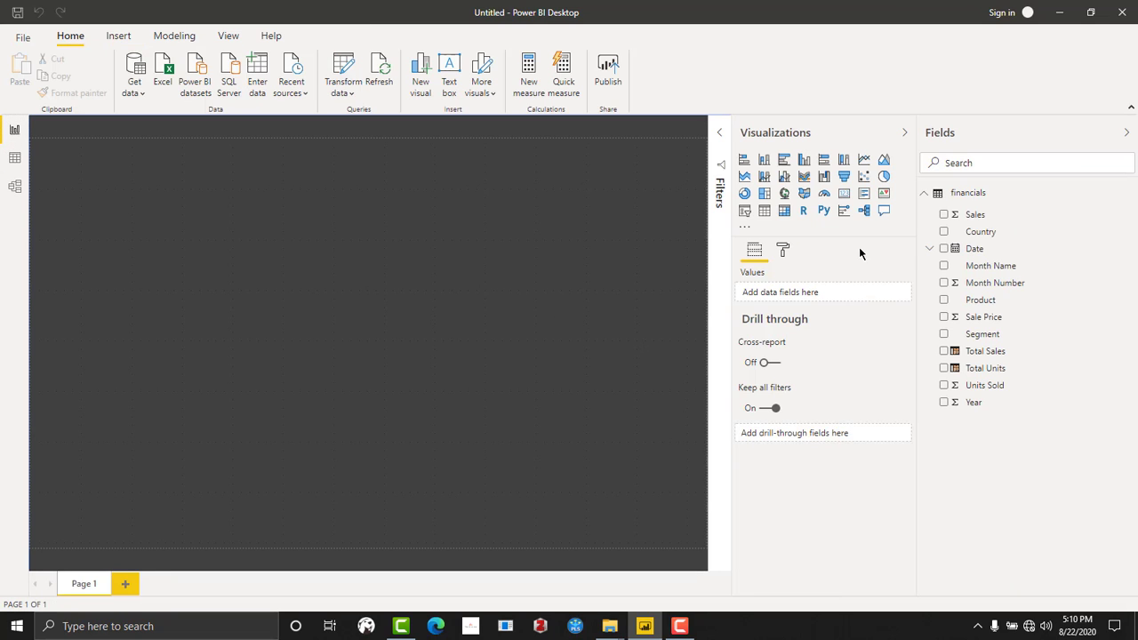
pyautogui.click(844, 196)
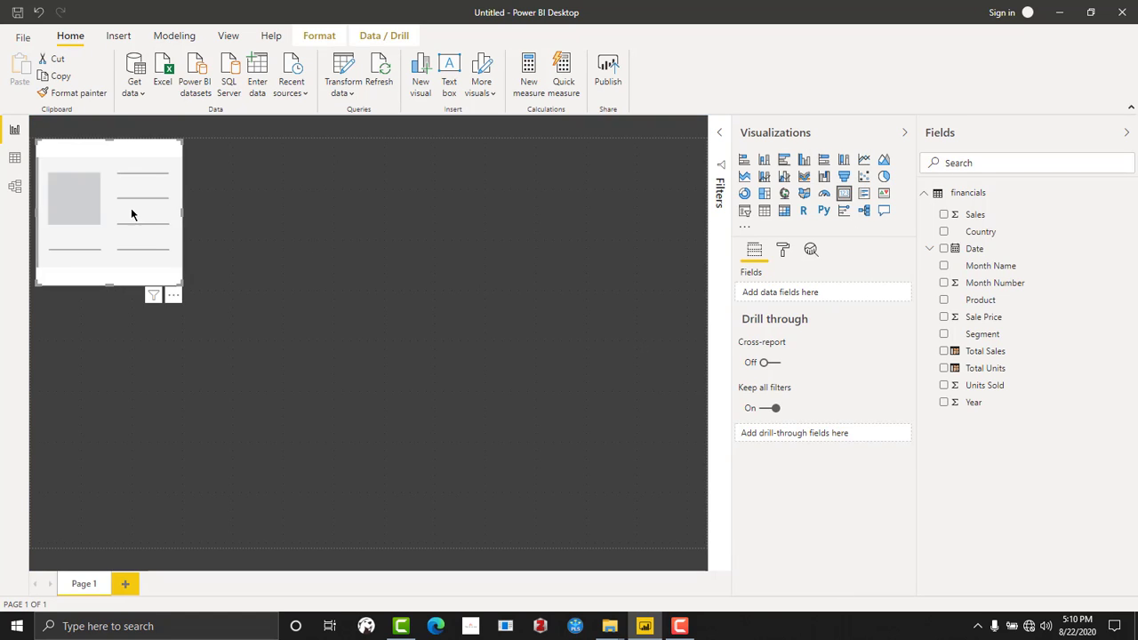
pyautogui.moveTo(133, 213)
pyautogui.mouseDown()
pyautogui.moveTo(166, 221)
pyautogui.moveTo(124, 213)
pyautogui.mouseUp()
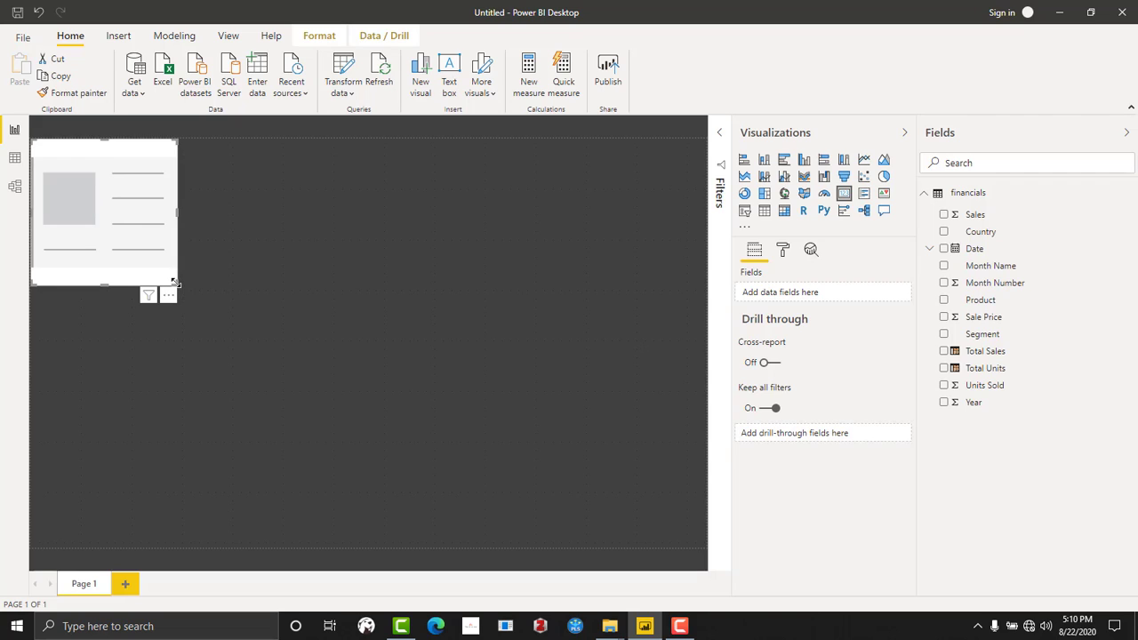
pyautogui.moveTo(175, 283); pyautogui.dragTo(217, 272)
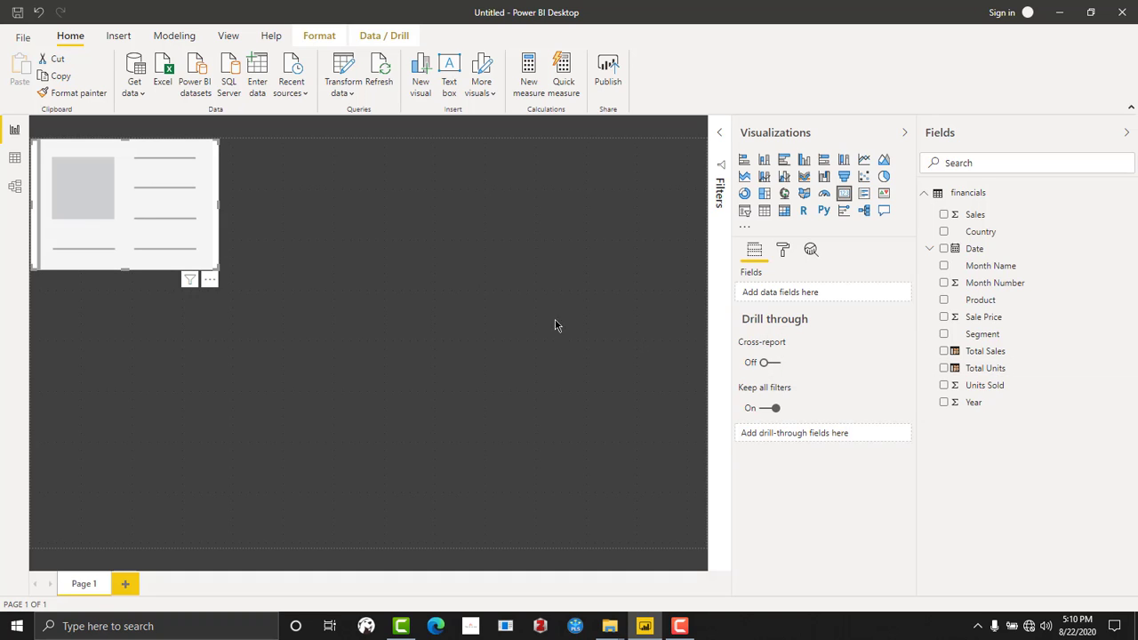
pyautogui.moveTo(992, 355); pyautogui.dragTo(116, 194)
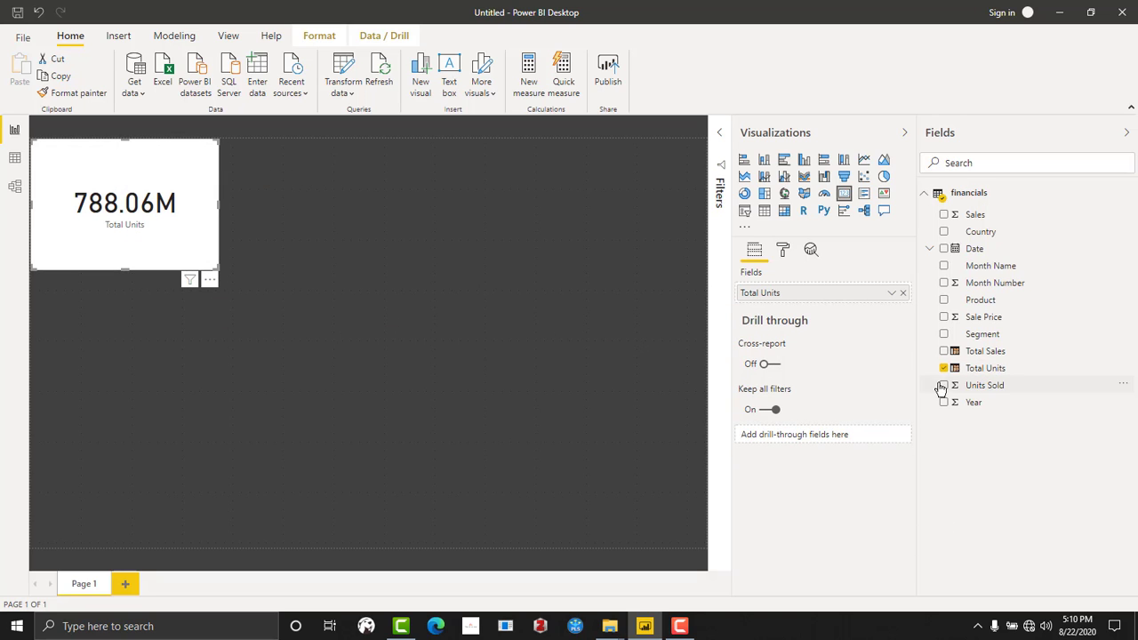
# - Add a second card visual below the Total Units card and show Total Sales in it
pyautogui.click(694, 236)
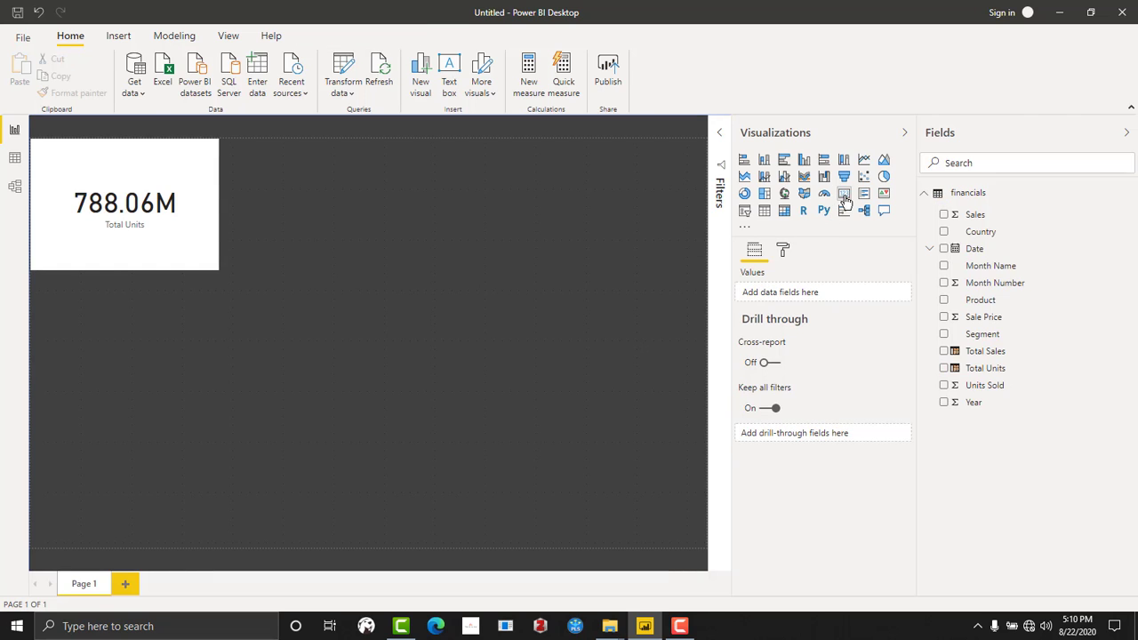
pyautogui.click(844, 193)
pyautogui.moveTo(130, 321); pyautogui.dragTo(128, 355)
pyautogui.moveTo(985, 352); pyautogui.dragTo(130, 359)
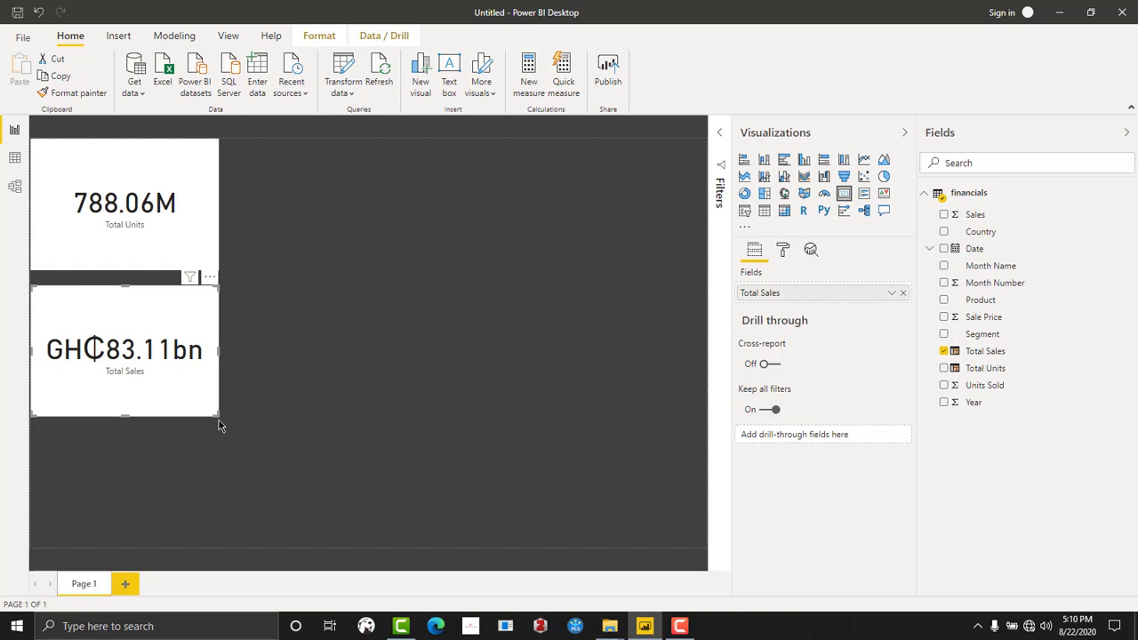
# - Shrink both cards to the same smaller size and move the Total Sales card up close beneath the Total Units card
pyautogui.moveTo(220, 411); pyautogui.dragTo(203, 376)
pyautogui.moveTo(219, 269); pyautogui.dragTo(203, 228)
pyautogui.moveTo(142, 300); pyautogui.dragTo(134, 264)
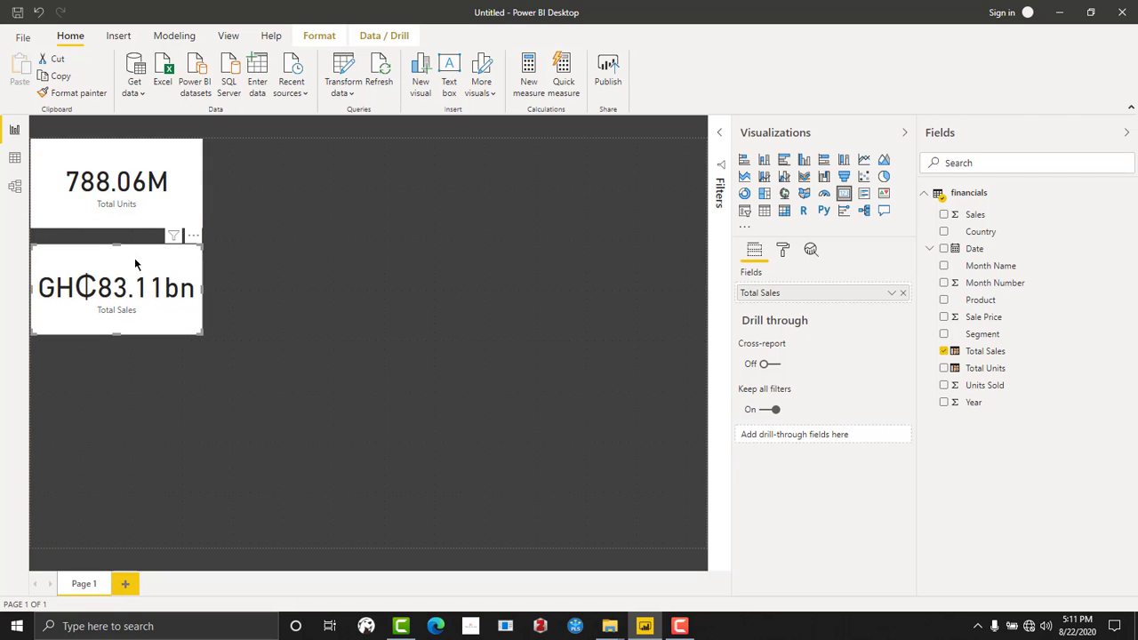
# - Add a table visual to the page, place it beside the two cards and widen it to nearly double its width
pyautogui.click(329, 394)
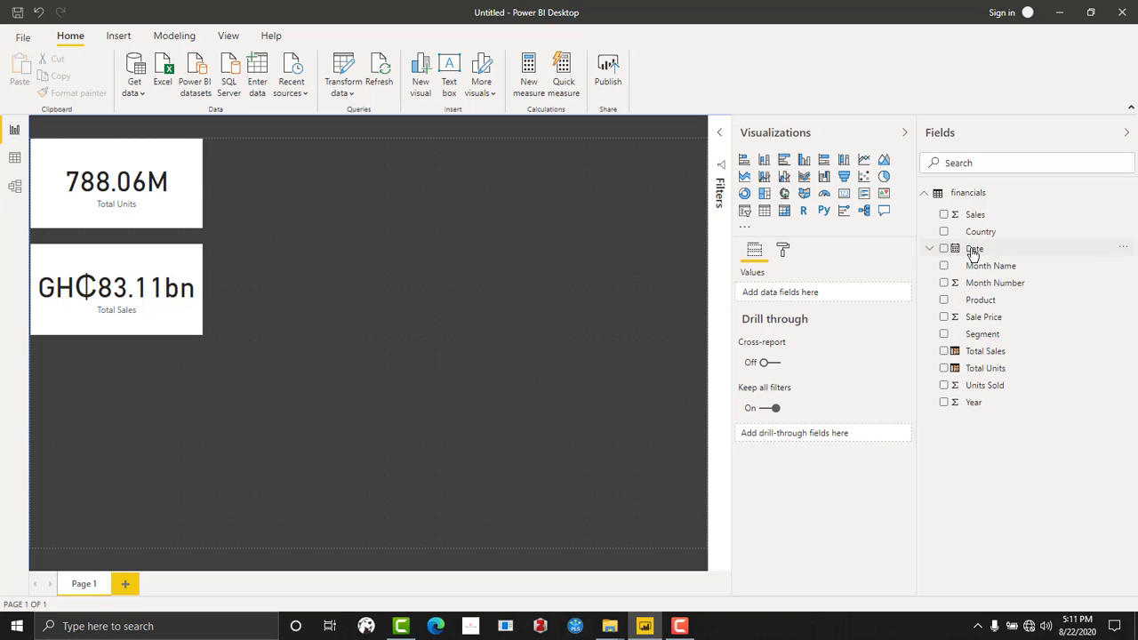
pyautogui.click(765, 211)
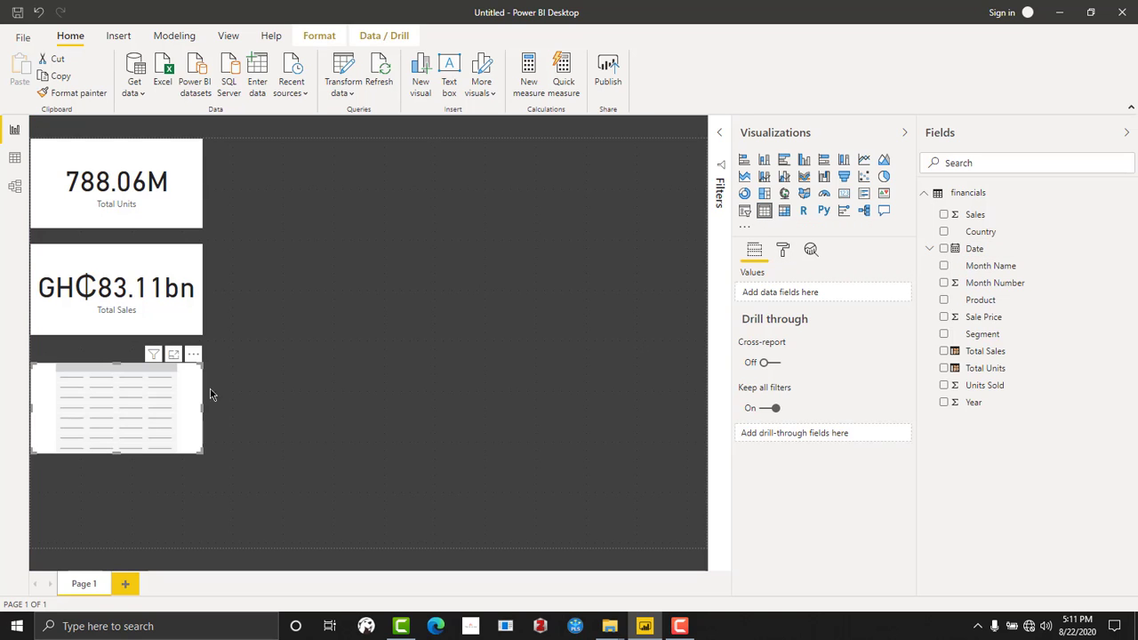
pyautogui.moveTo(125, 404); pyautogui.dragTo(308, 183)
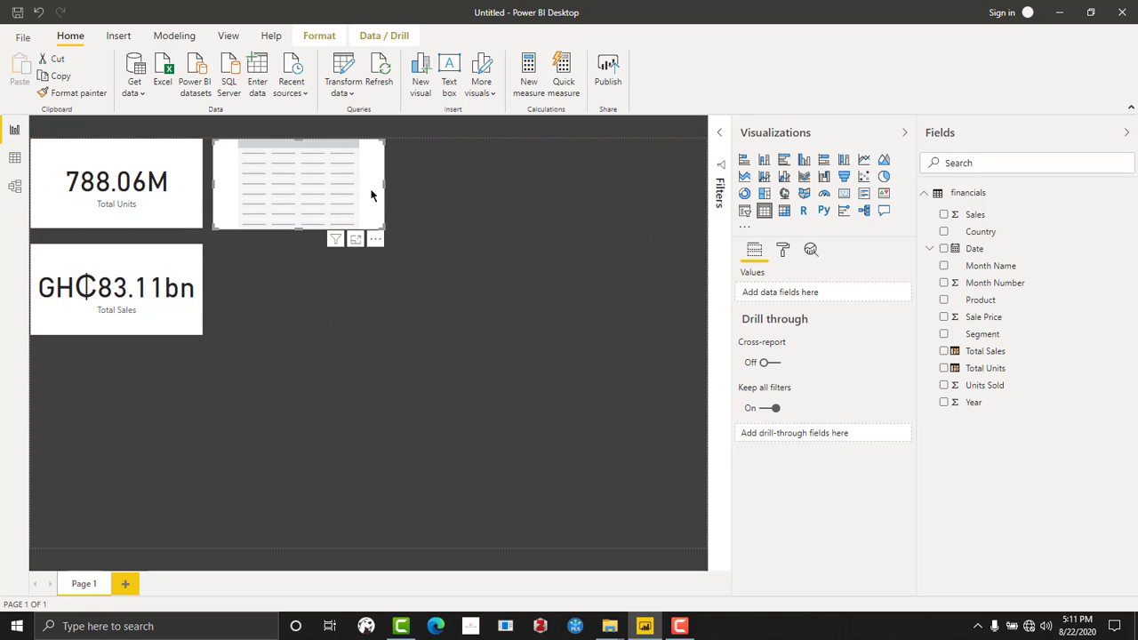
pyautogui.moveTo(389, 187); pyautogui.dragTo(529, 188)
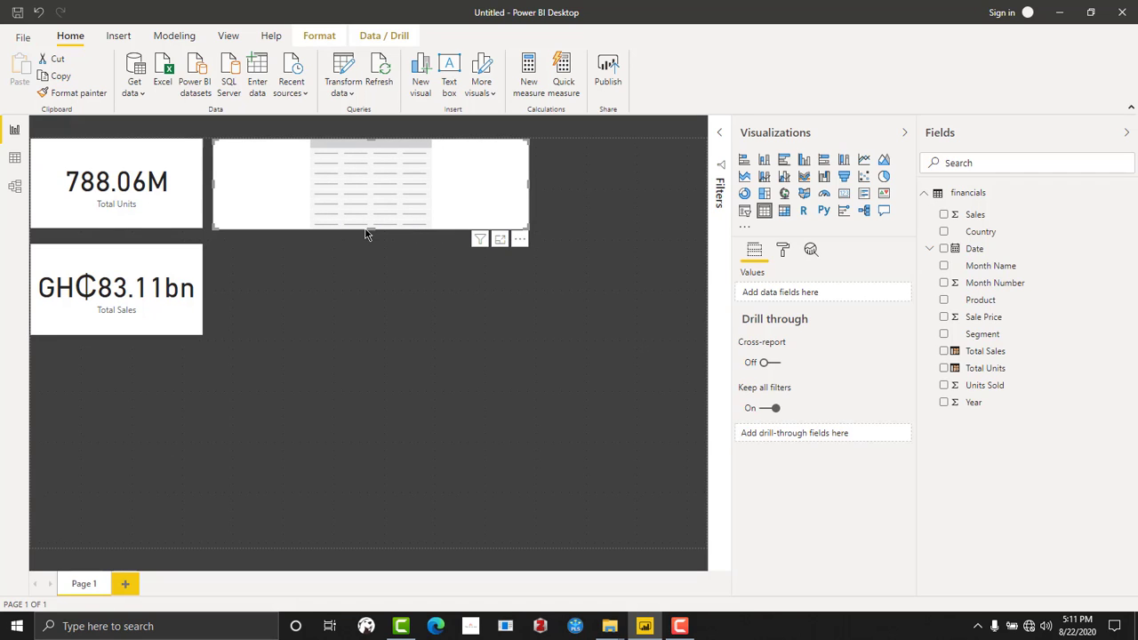
pyautogui.moveTo(369, 228); pyautogui.dragTo(371, 307)
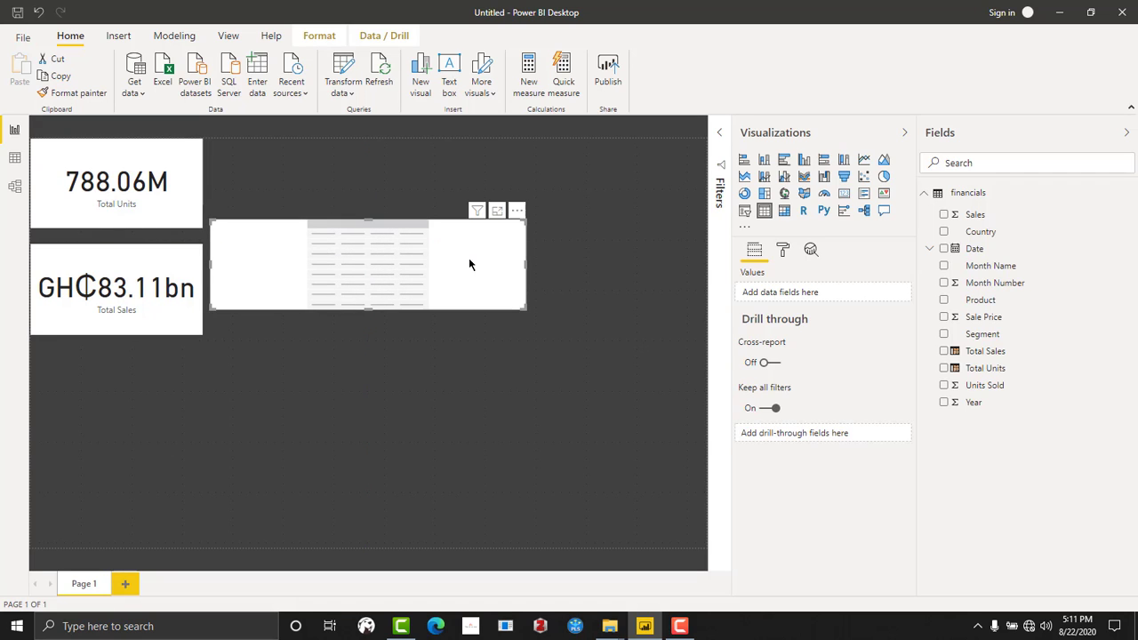
# - Show Date and Units Sold in the table, align it with the page's top edge and stretch it to span both cards' height
pyautogui.moveTo(974, 251); pyautogui.dragTo(338, 269)
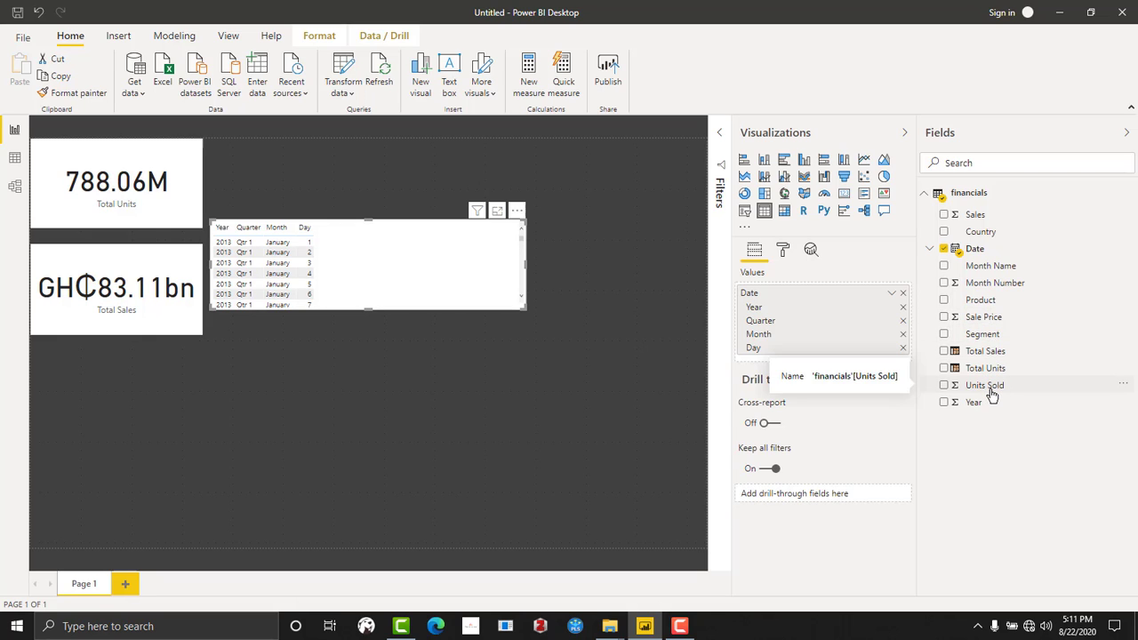
pyautogui.moveTo(991, 396); pyautogui.dragTo(349, 275)
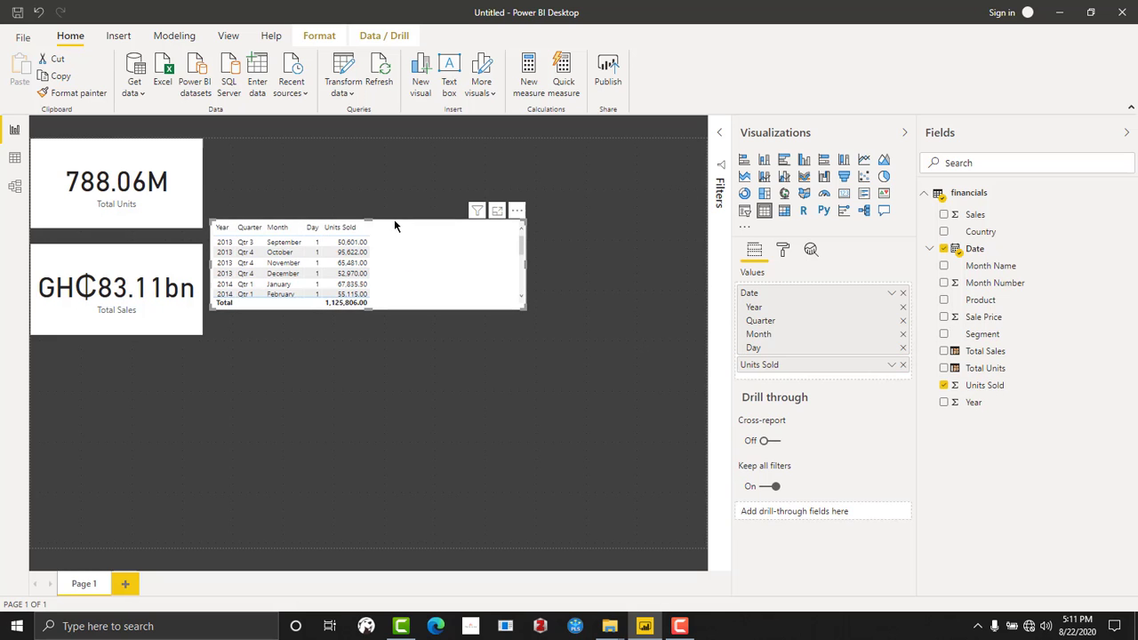
pyautogui.moveTo(397, 220); pyautogui.dragTo(390, 138)
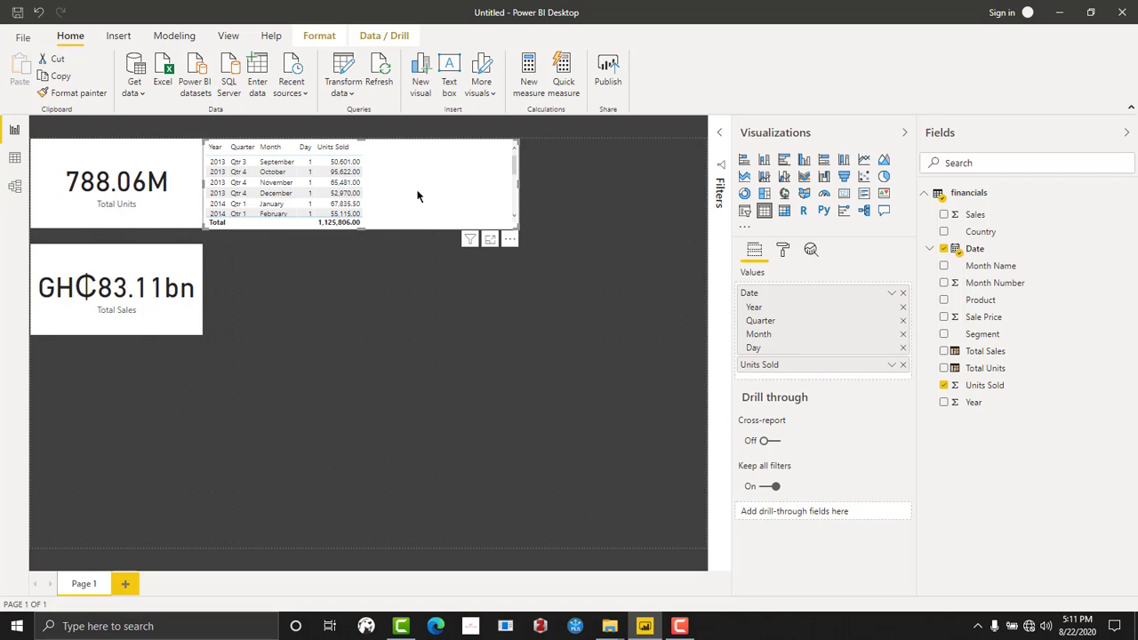
pyautogui.moveTo(516, 227); pyautogui.dragTo(514, 336)
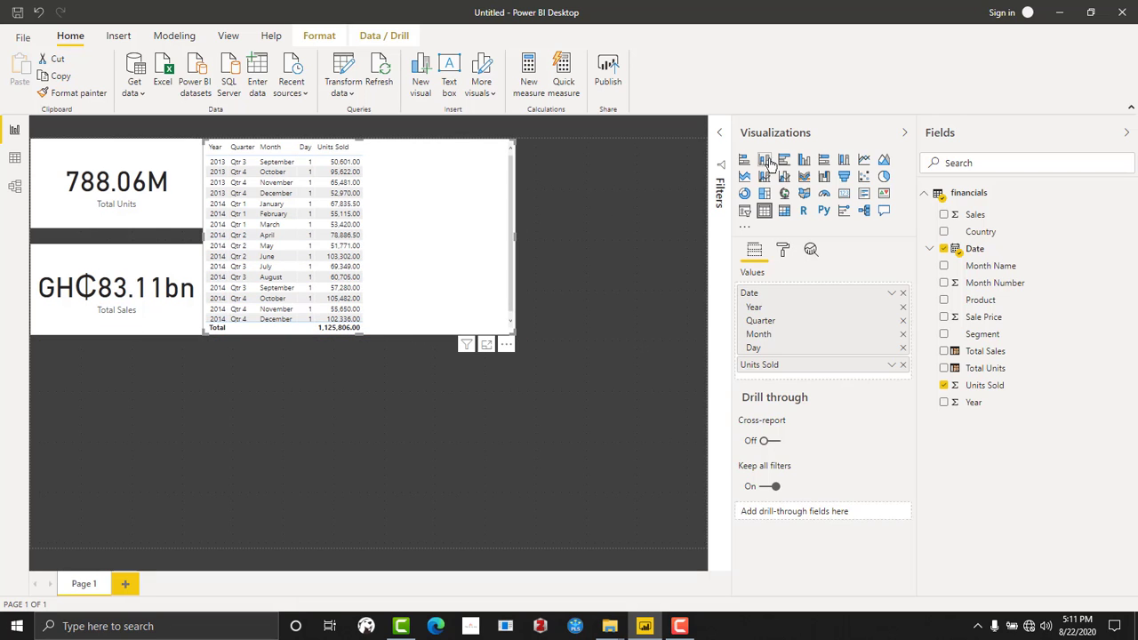
# - Convert the table to a line chart of Units Sold by Month and leave a narrow gap between it and the cards
pyautogui.click(803, 177)
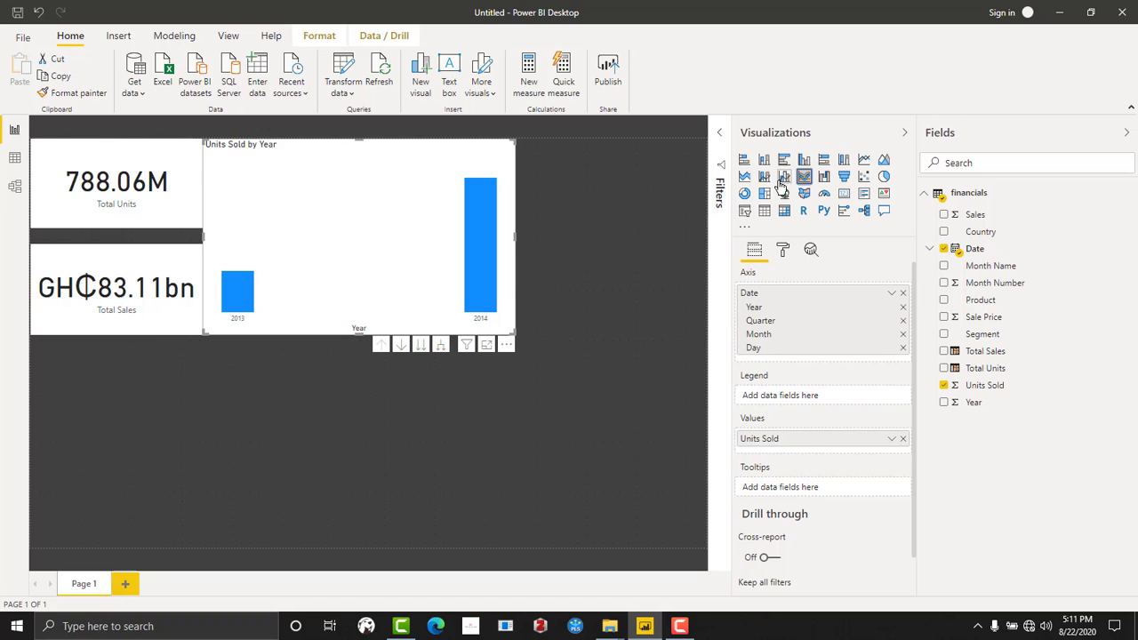
pyautogui.click(863, 161)
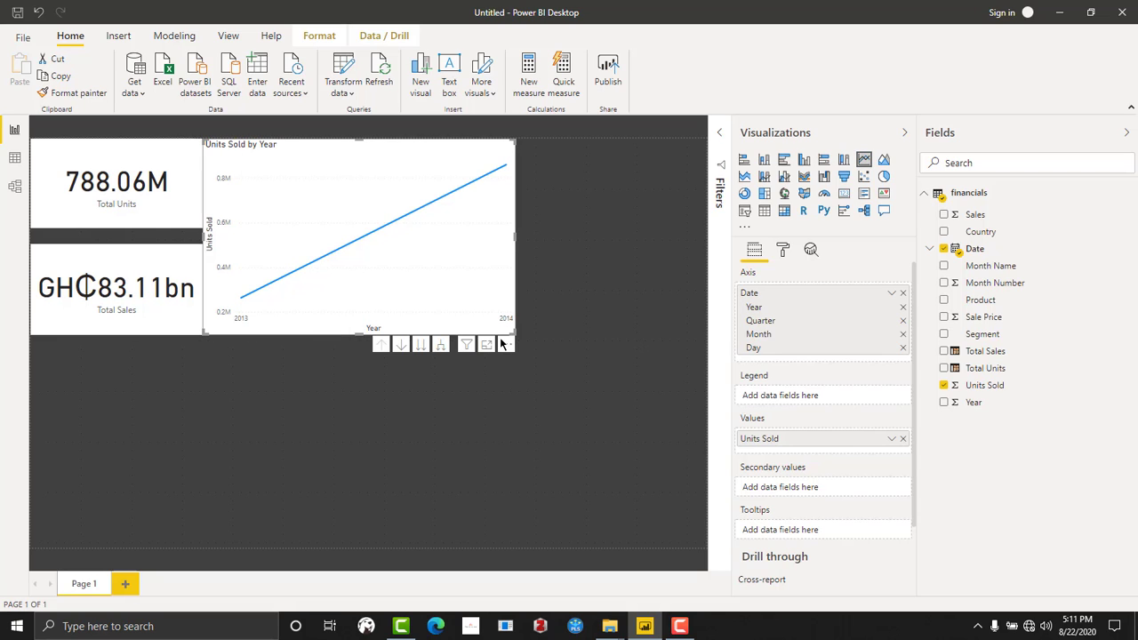
pyautogui.click(421, 345)
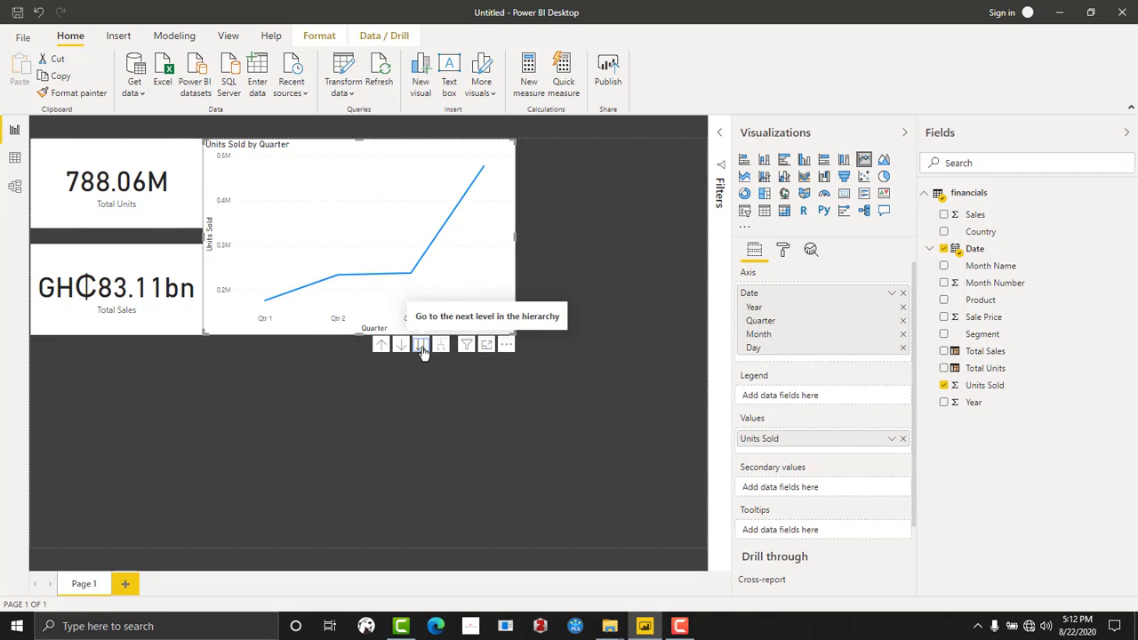
pyautogui.click(421, 345)
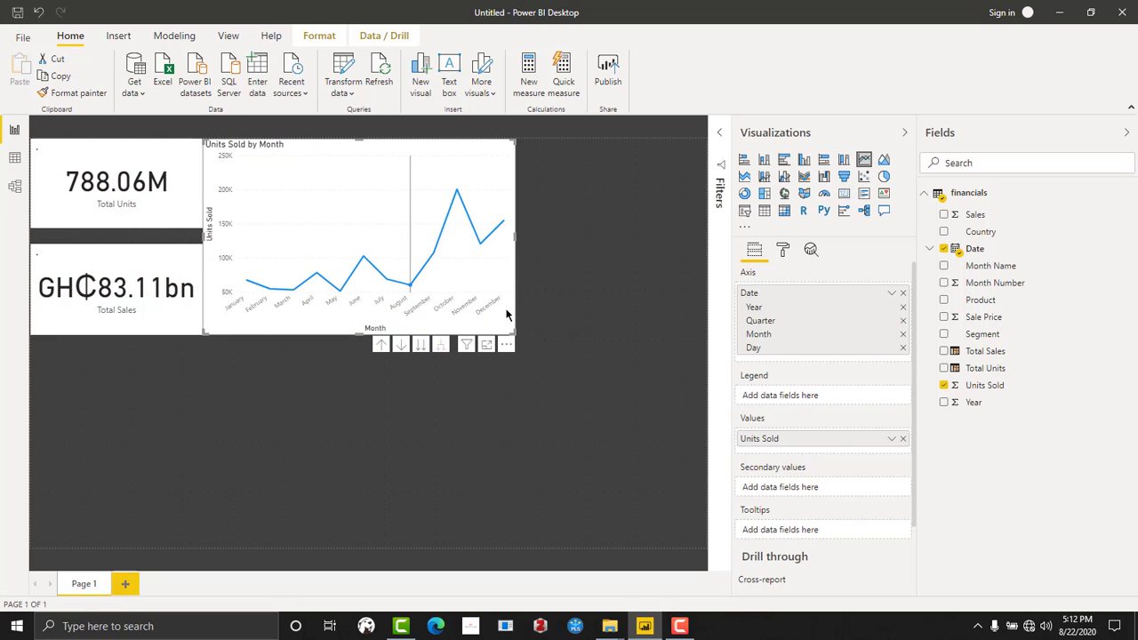
pyautogui.moveTo(331, 238); pyautogui.dragTo(340, 236)
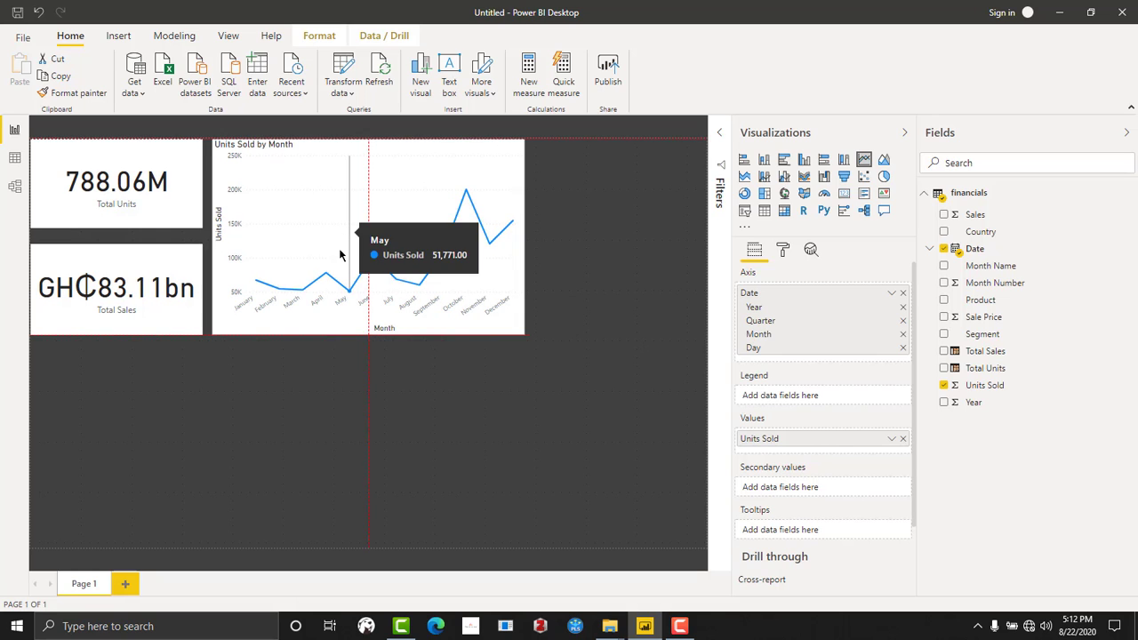
pyautogui.click(324, 402)
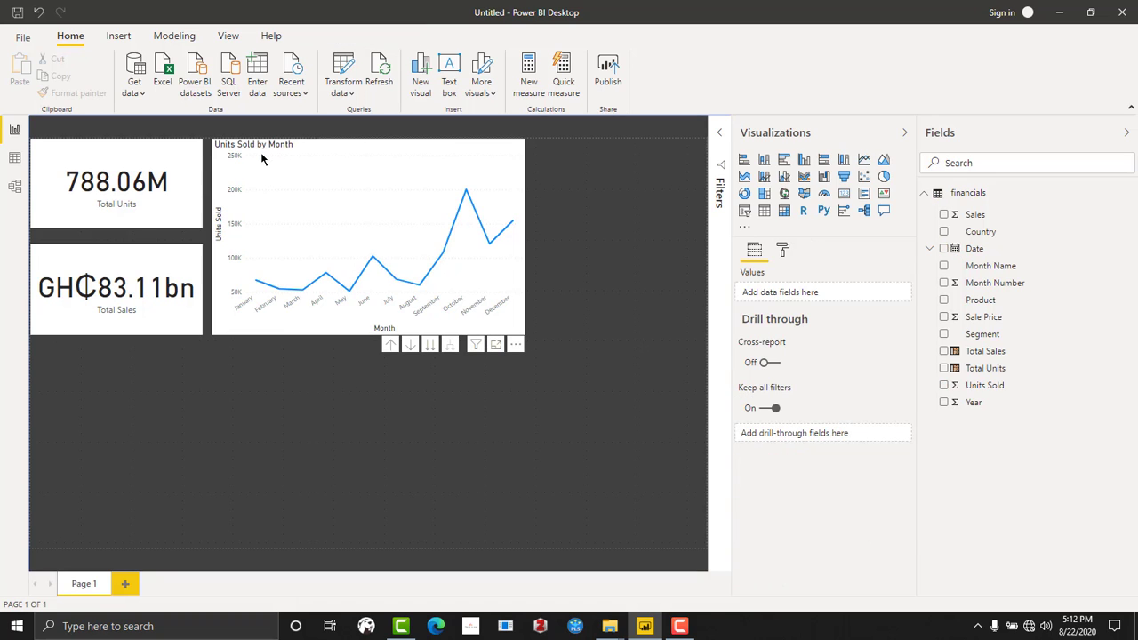
# - Check the cards' figures for May and November through the line chart, and clear the month selection
pyautogui.click(250, 281)
pyautogui.click(271, 302)
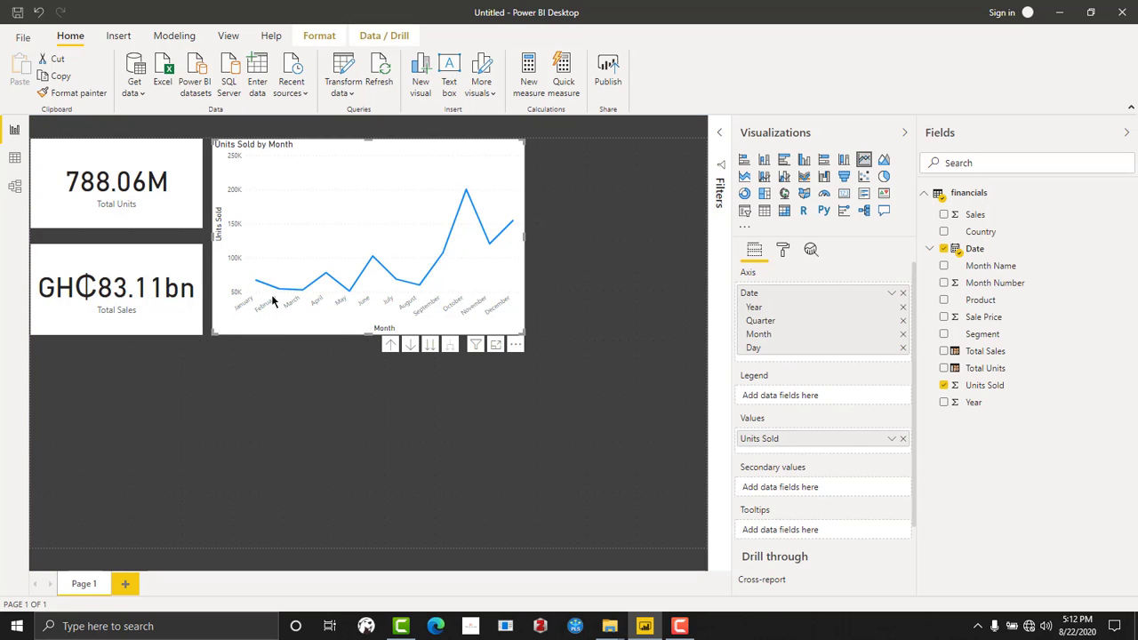
pyautogui.click(339, 304)
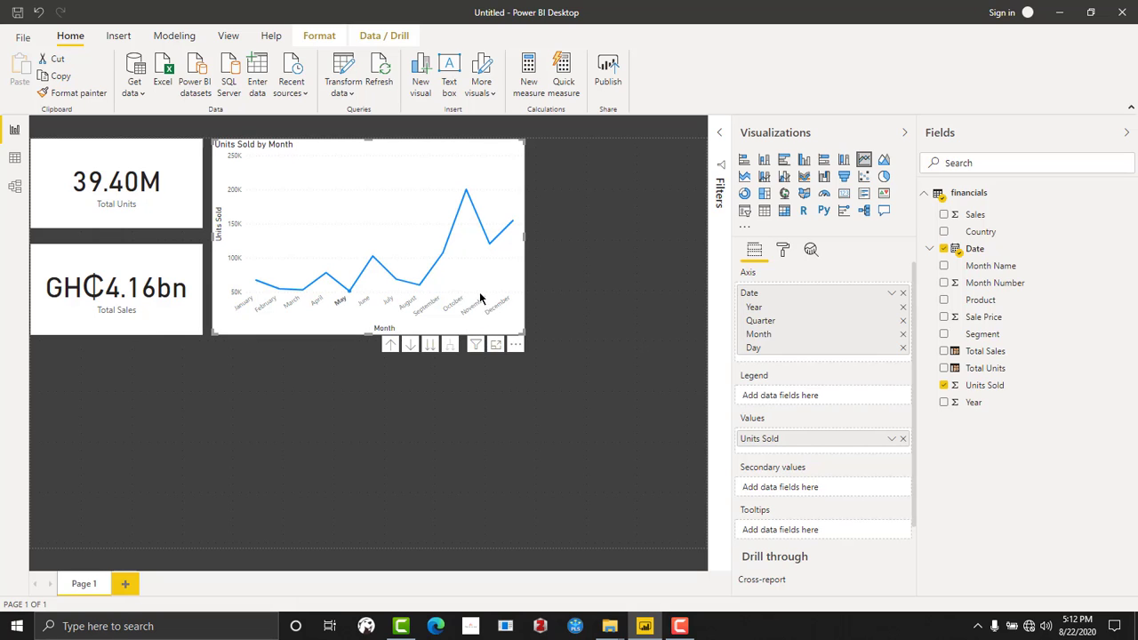
pyautogui.moveTo(490, 248)
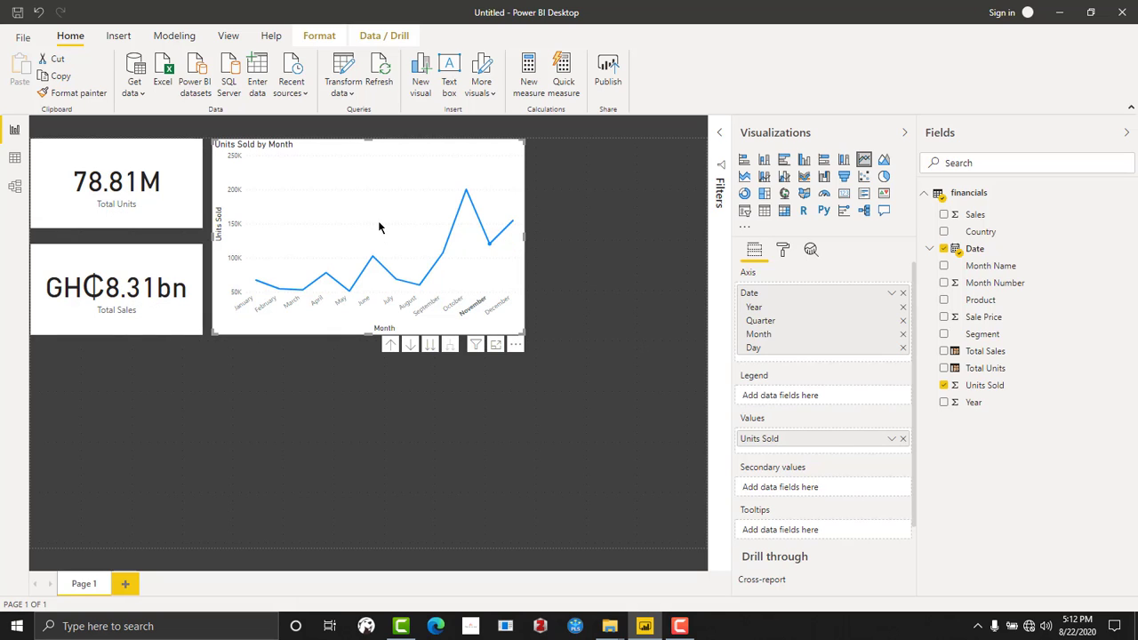
pyautogui.click(416, 405)
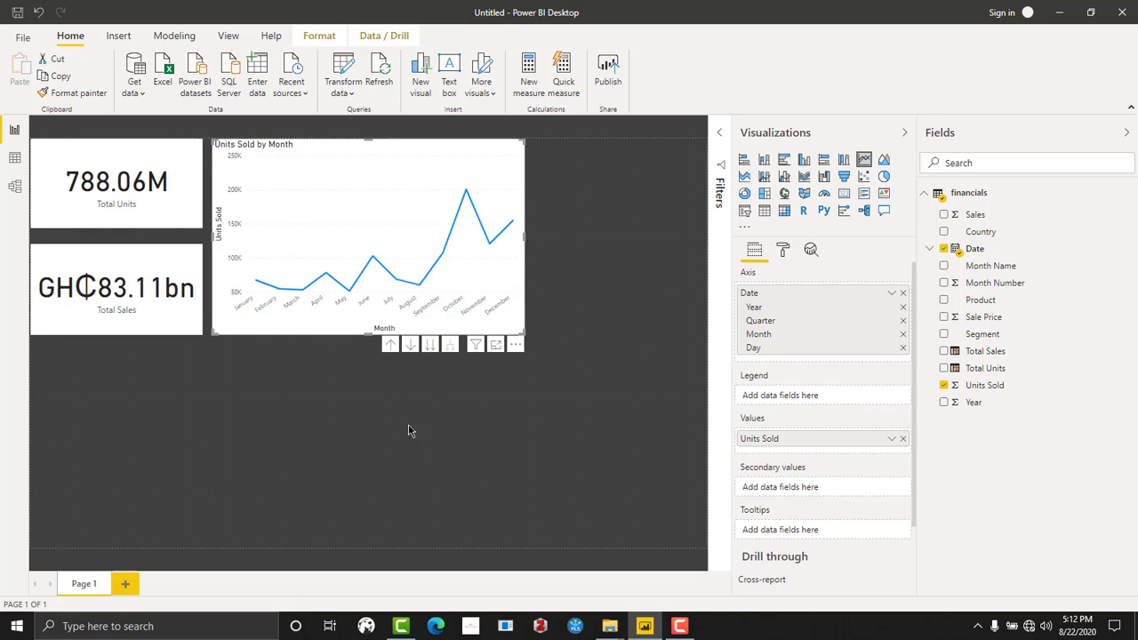
# - Add an area chart beneath the cards and line chart, stretched across the full page width
pyautogui.click(408, 426)
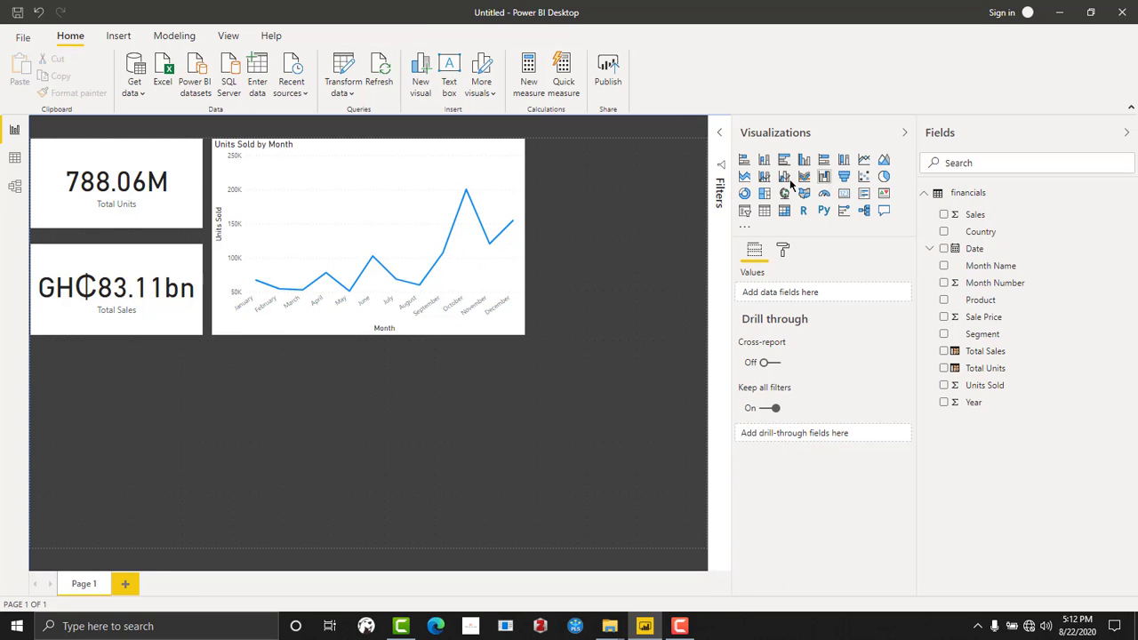
pyautogui.click(743, 176)
pyautogui.moveTo(586, 211); pyautogui.dragTo(79, 387)
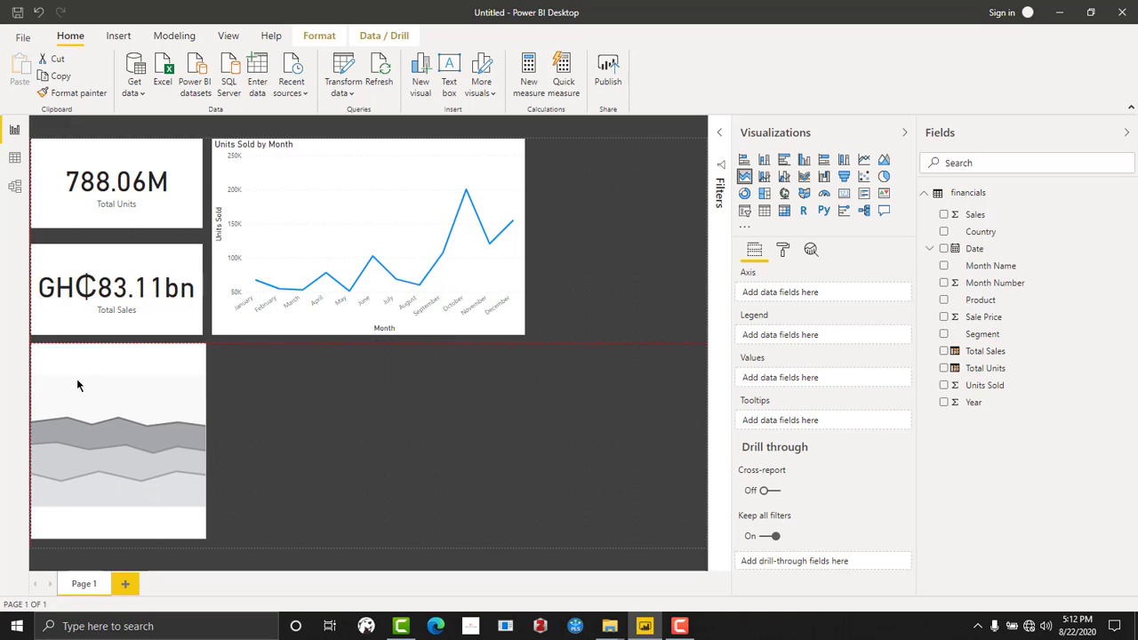
pyautogui.moveTo(210, 441); pyautogui.dragTo(697, 472)
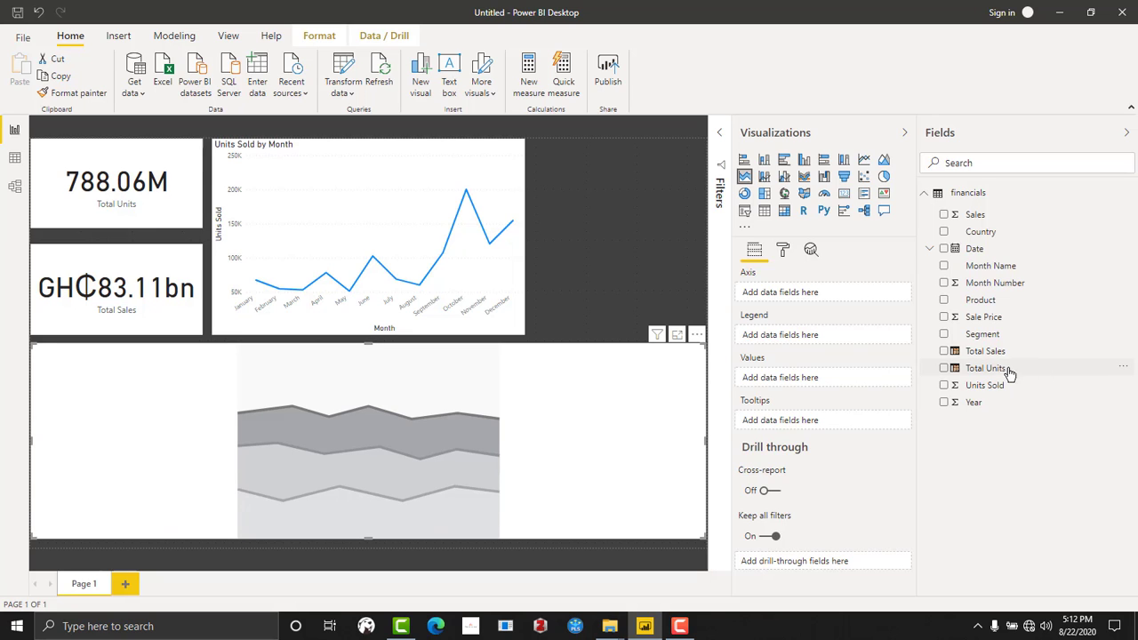
# - Plot Sales against Date in the area chart and bring its date hierarchy to the Month level
pyautogui.moveTo(972, 250); pyautogui.dragTo(402, 455)
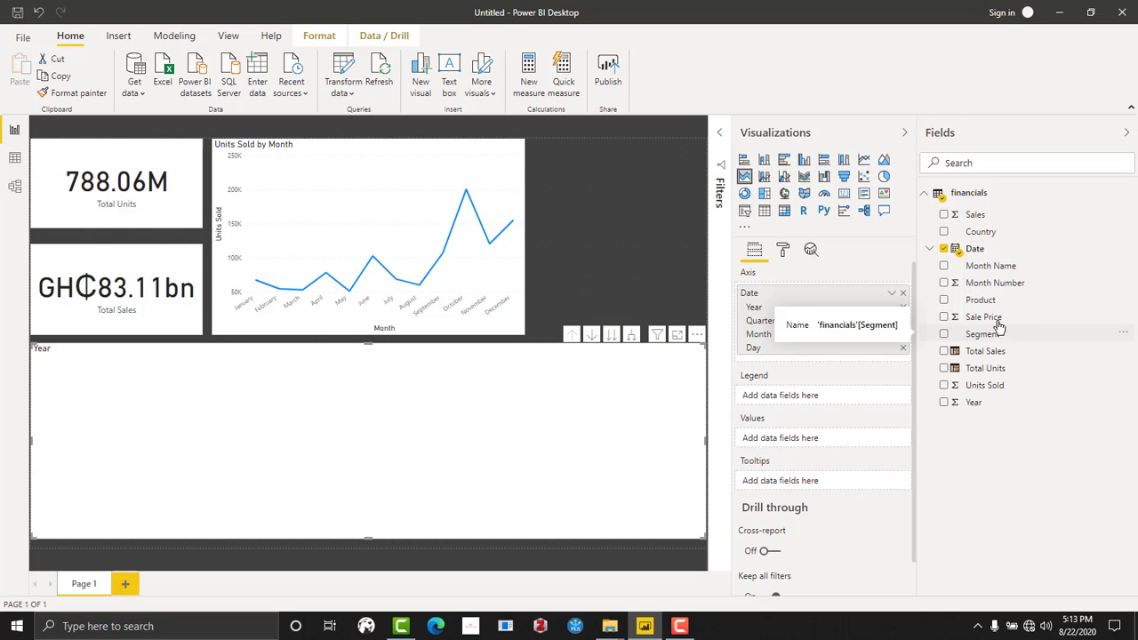
pyautogui.moveTo(975, 216); pyautogui.dragTo(283, 455)
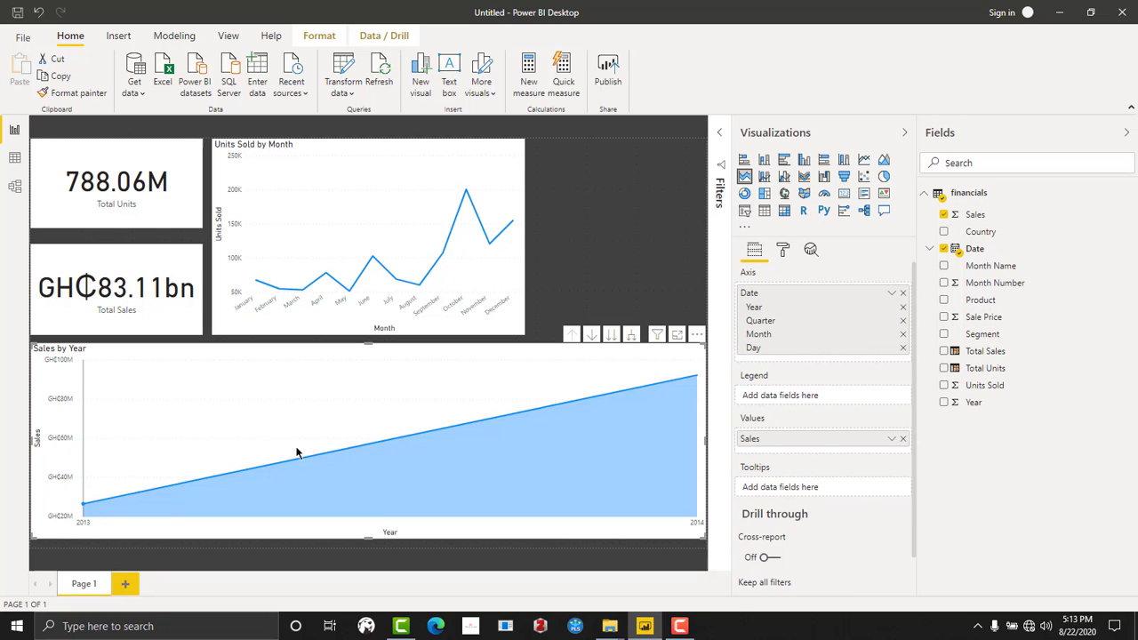
pyautogui.click(612, 335)
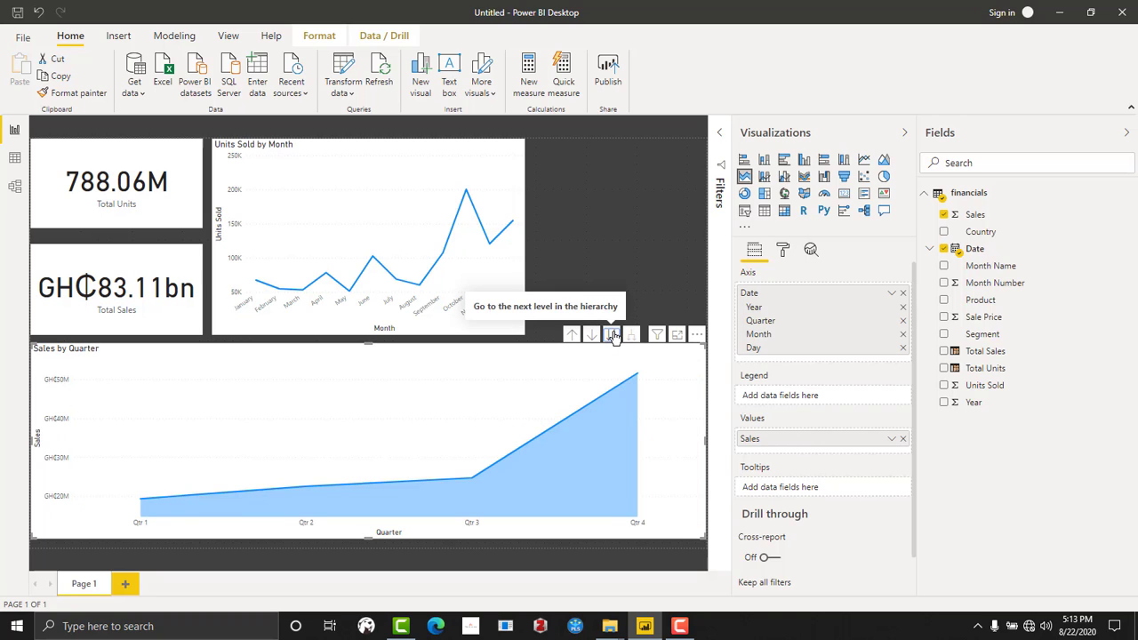
pyautogui.click(612, 335)
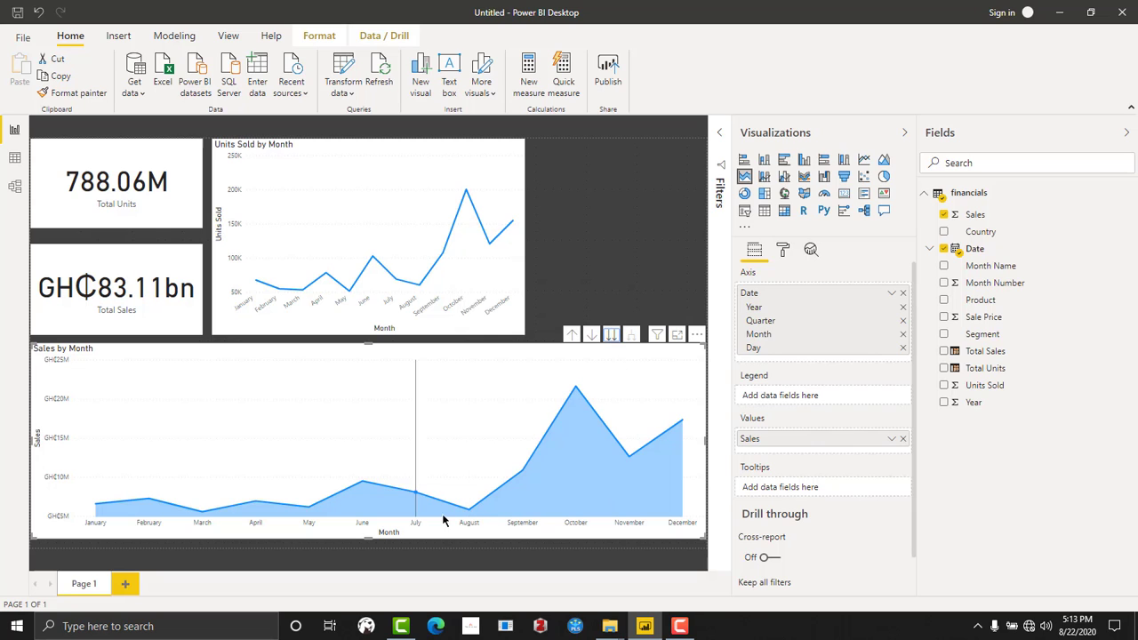
pyautogui.click(566, 289)
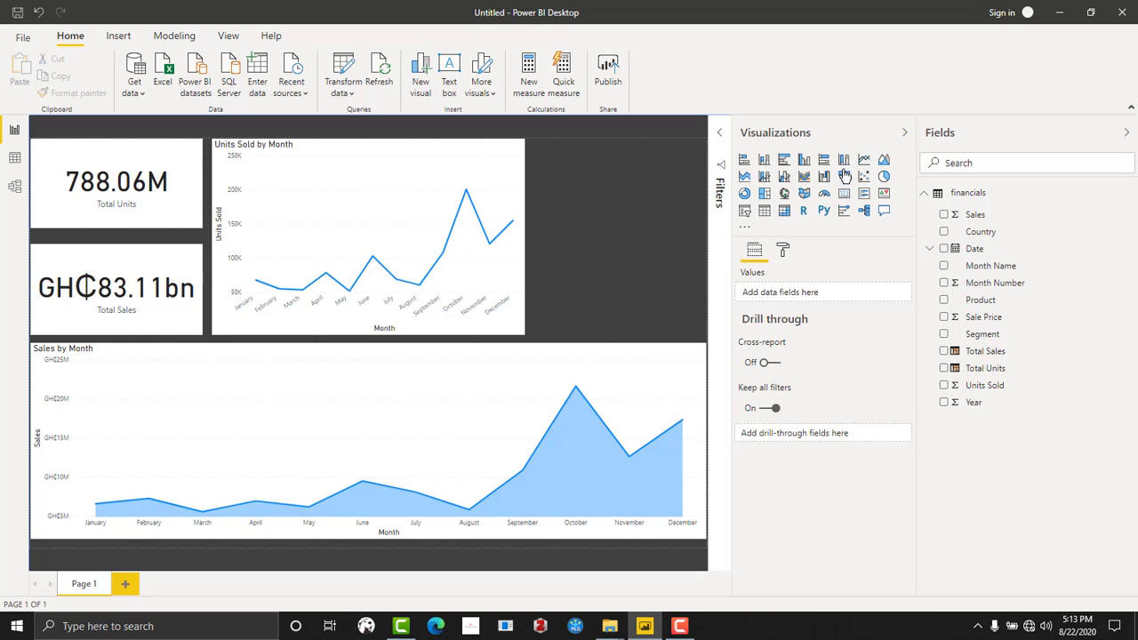
pyautogui.click(904, 134)
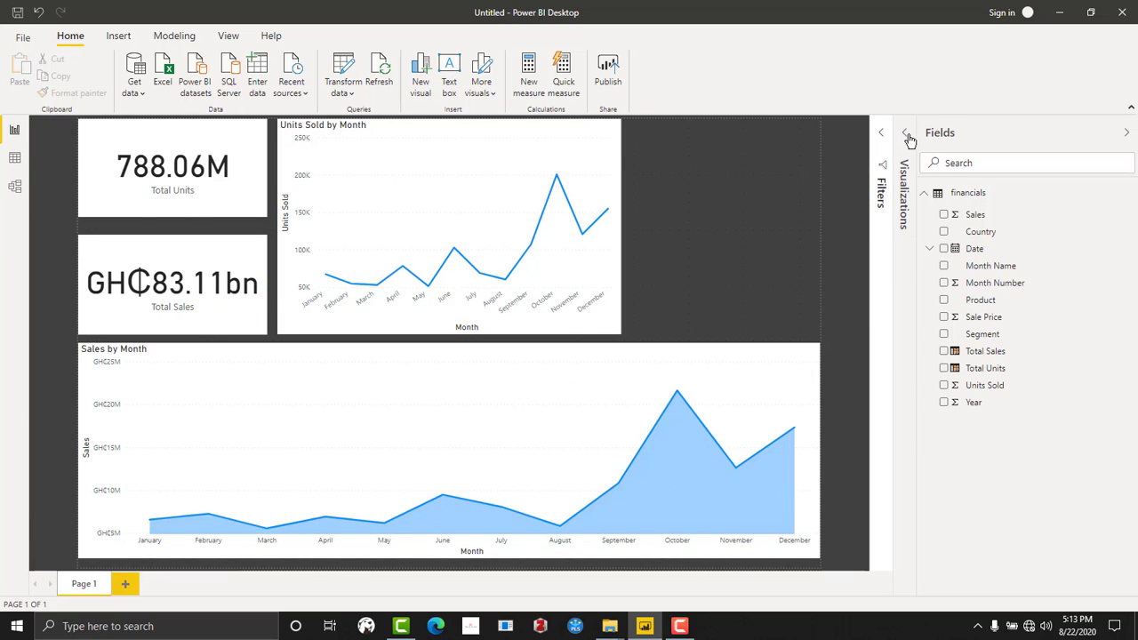
pyautogui.click(907, 134)
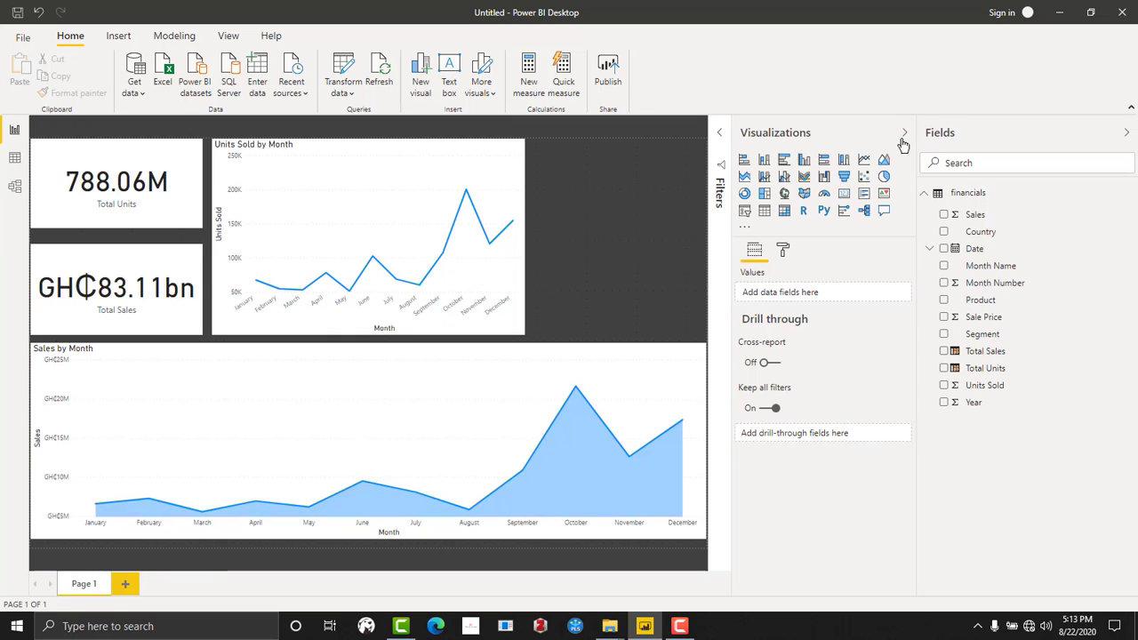
# - Add a Country slicer in the space beside the line chart, slightly narrowed and shortened
pyautogui.click(744, 213)
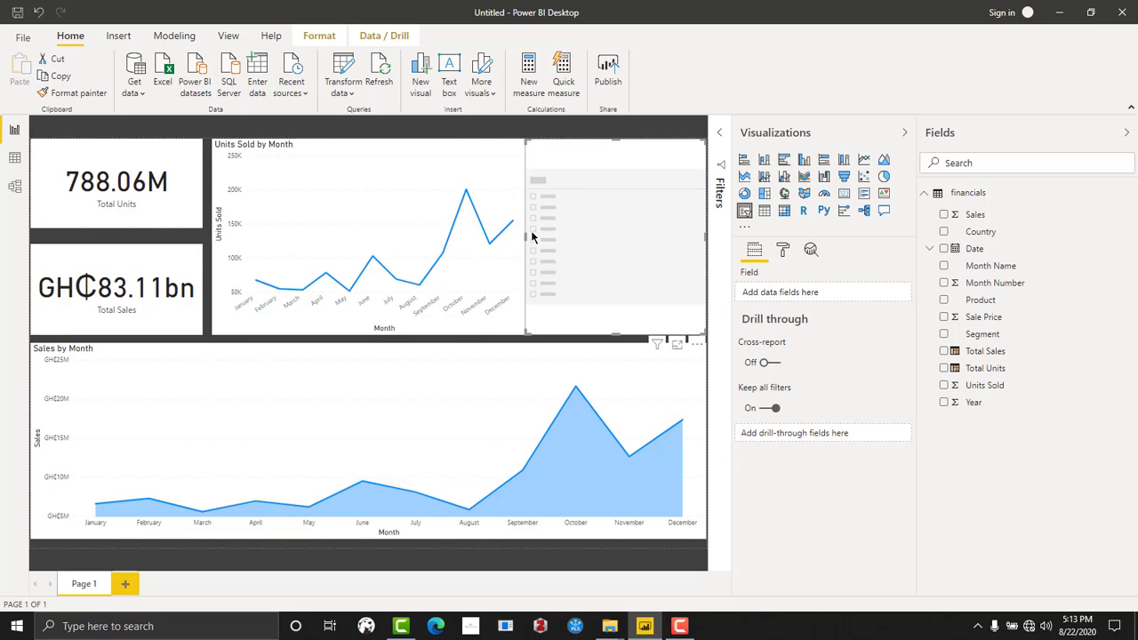
pyautogui.moveTo(527, 237); pyautogui.dragTo(542, 238)
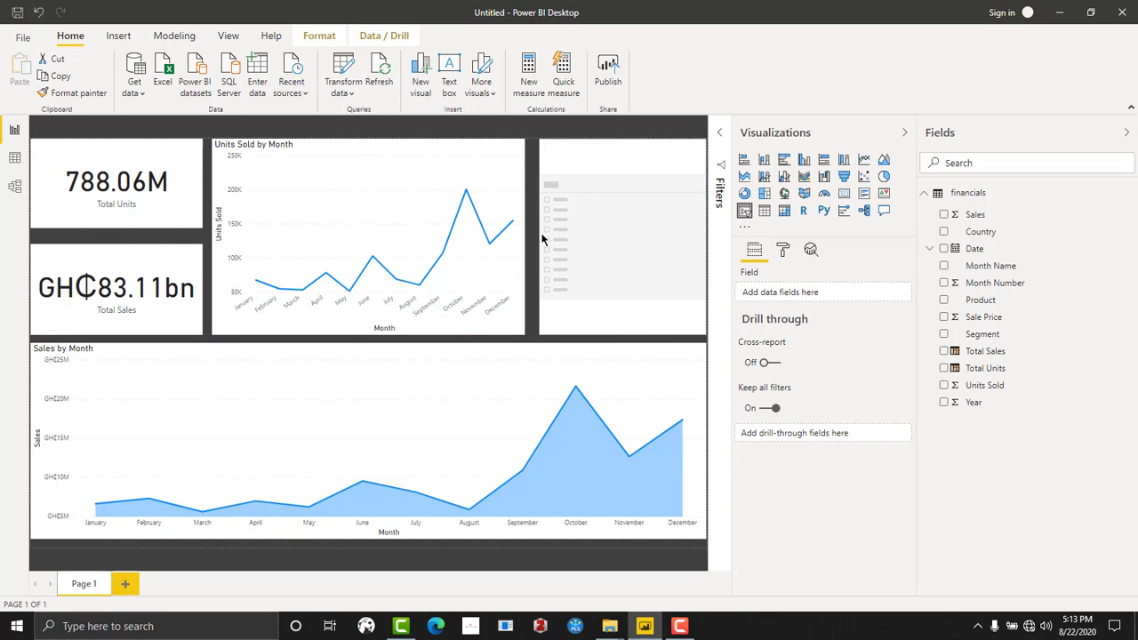
pyautogui.moveTo(618, 331); pyautogui.dragTo(601, 292)
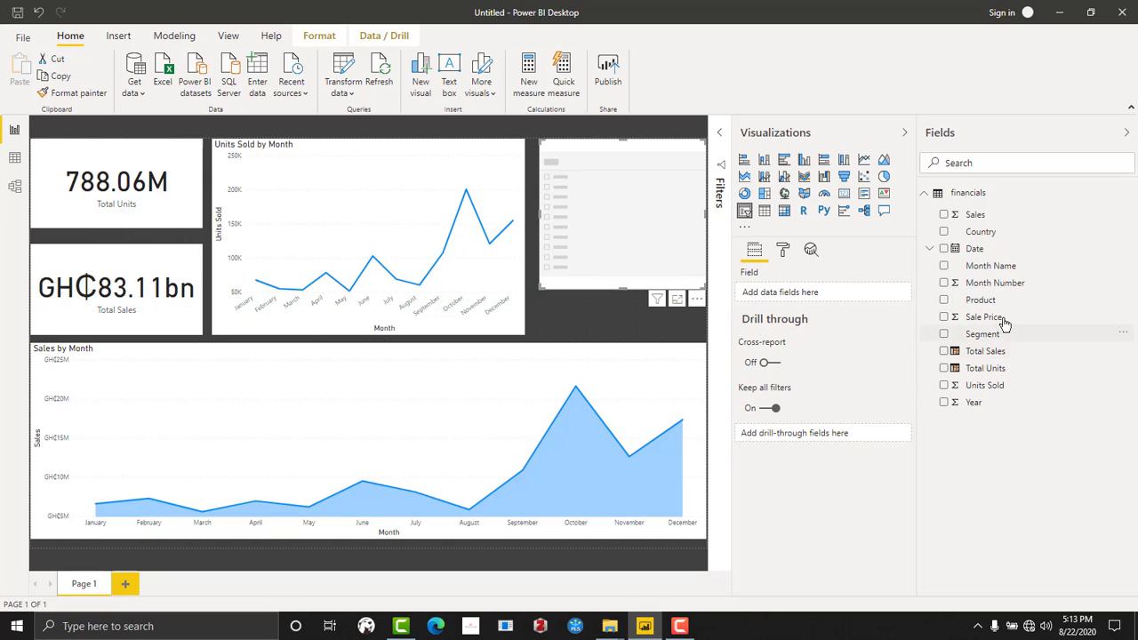
pyautogui.moveTo(981, 231); pyautogui.dragTo(617, 197)
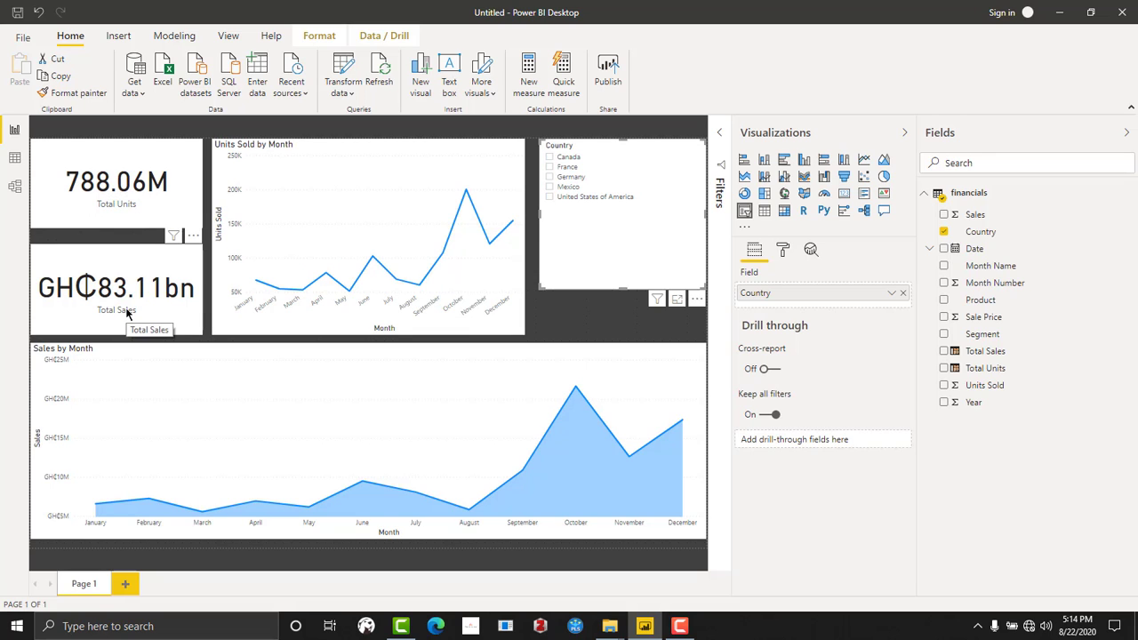
# - Filter the report page by Canada and switch the Country selection to France
pyautogui.click(549, 157)
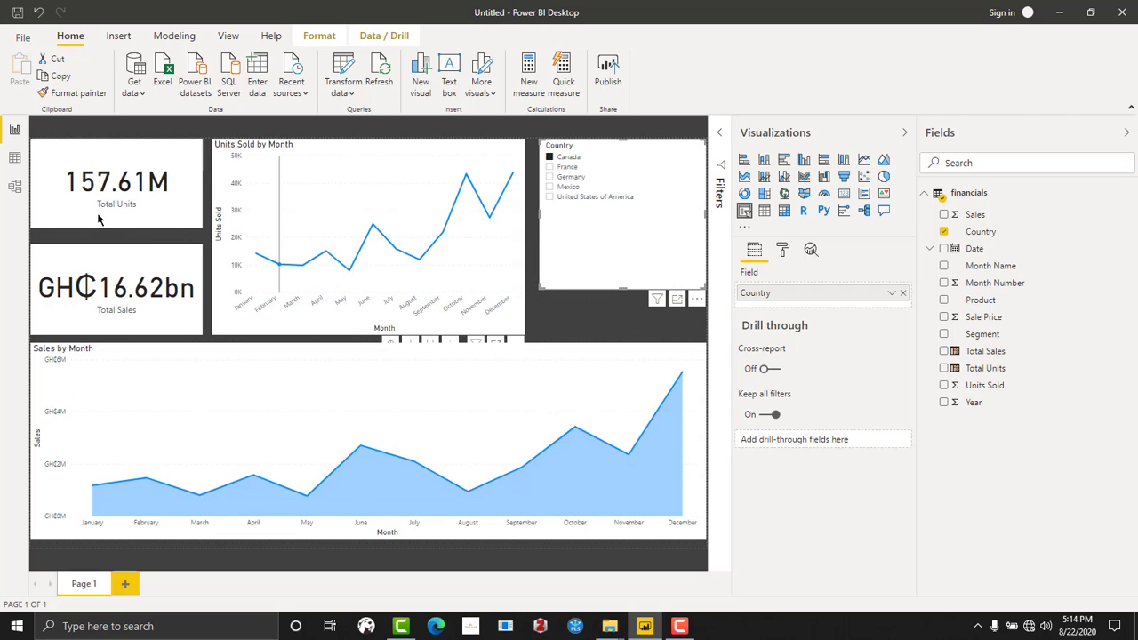
pyautogui.click(549, 167)
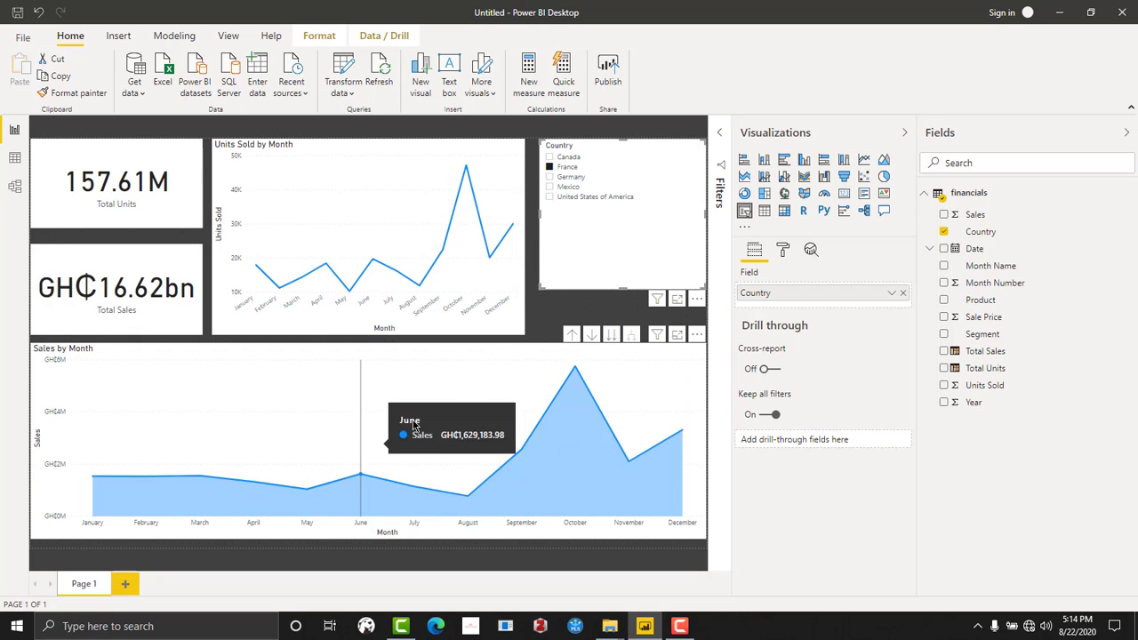
# - Filter the page by Mexico, and convert the Country slicer to a dropdown shortened to a compact box
pyautogui.click(610, 189)
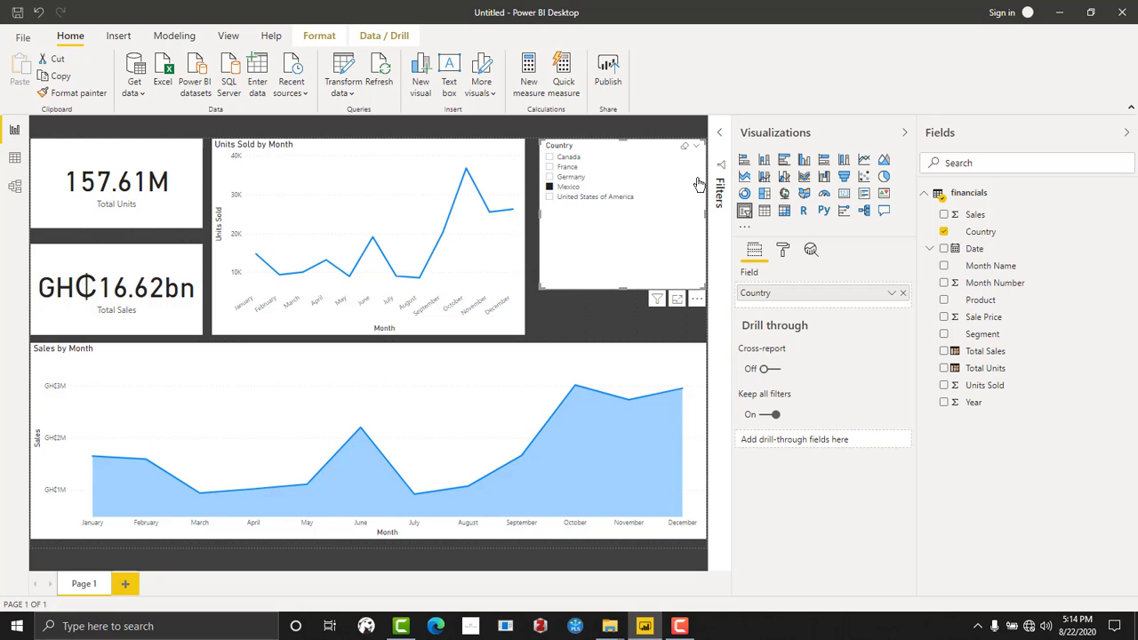
pyautogui.click(696, 146)
pyautogui.click(668, 173)
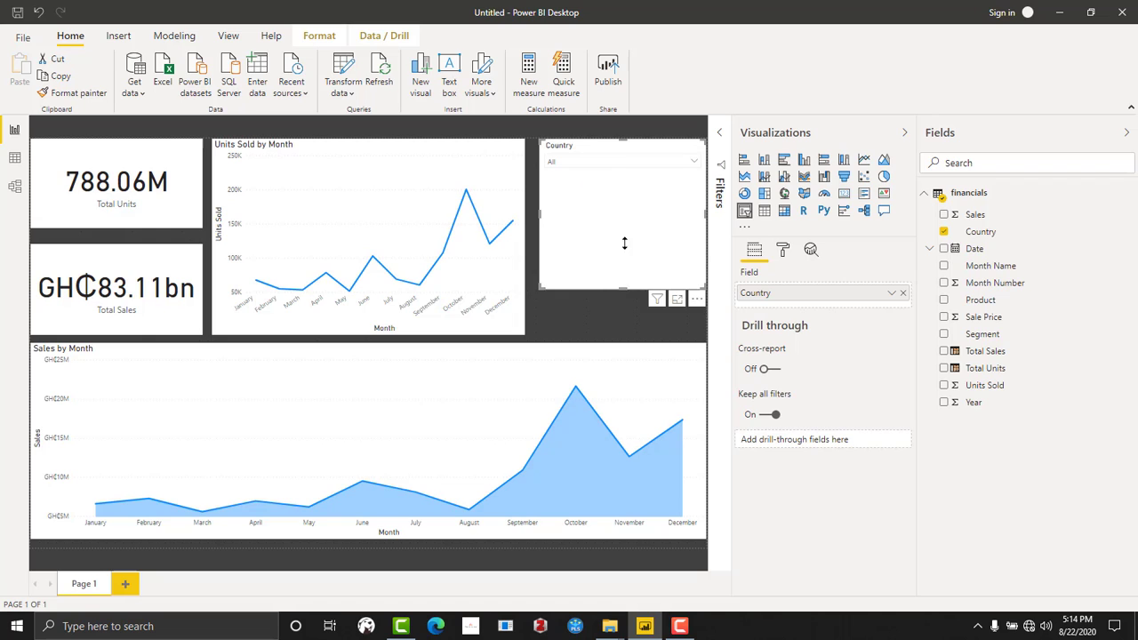
pyautogui.moveTo(624, 243); pyautogui.dragTo(596, 144)
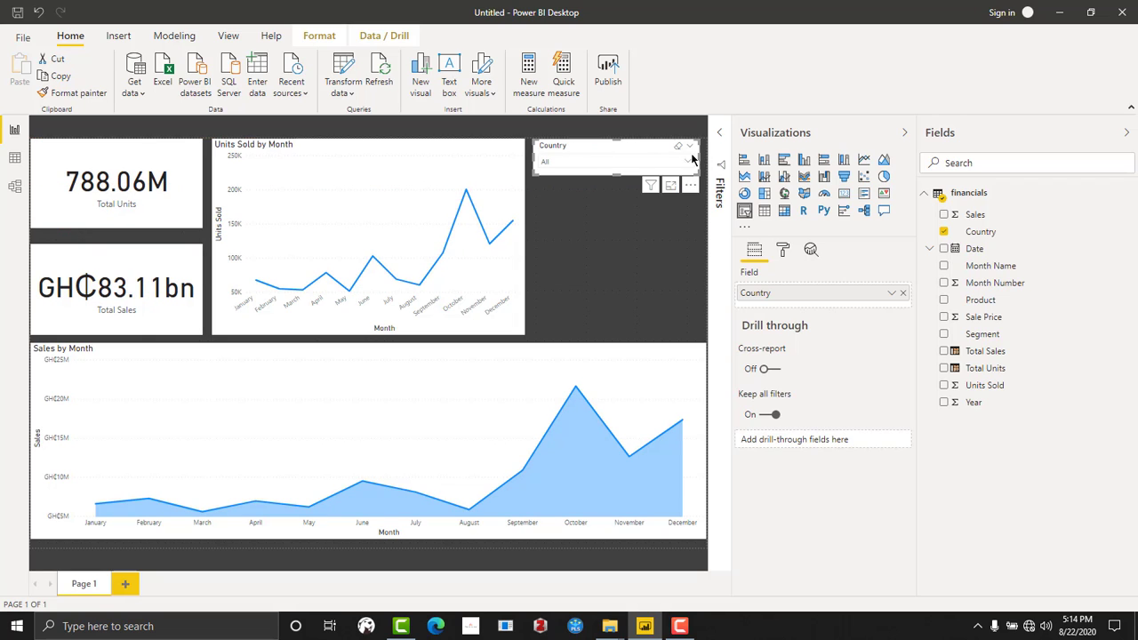
pyautogui.click(641, 237)
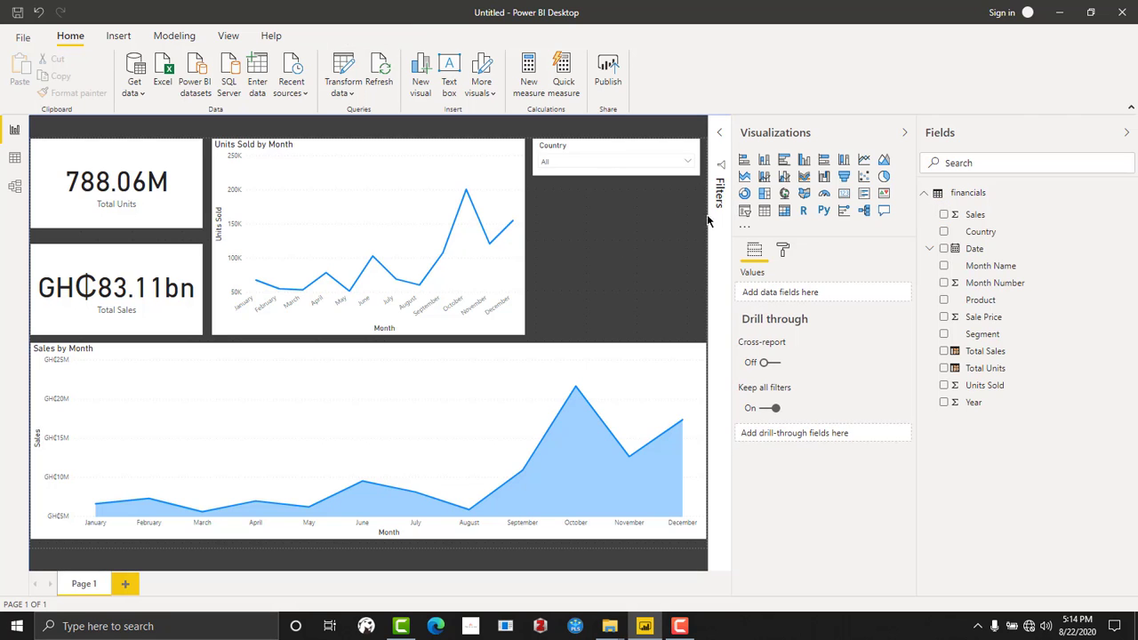
# - Add a Product slicer beneath the Country slicer, displayed as a dropdown and shortened to match it
pyautogui.click(744, 210)
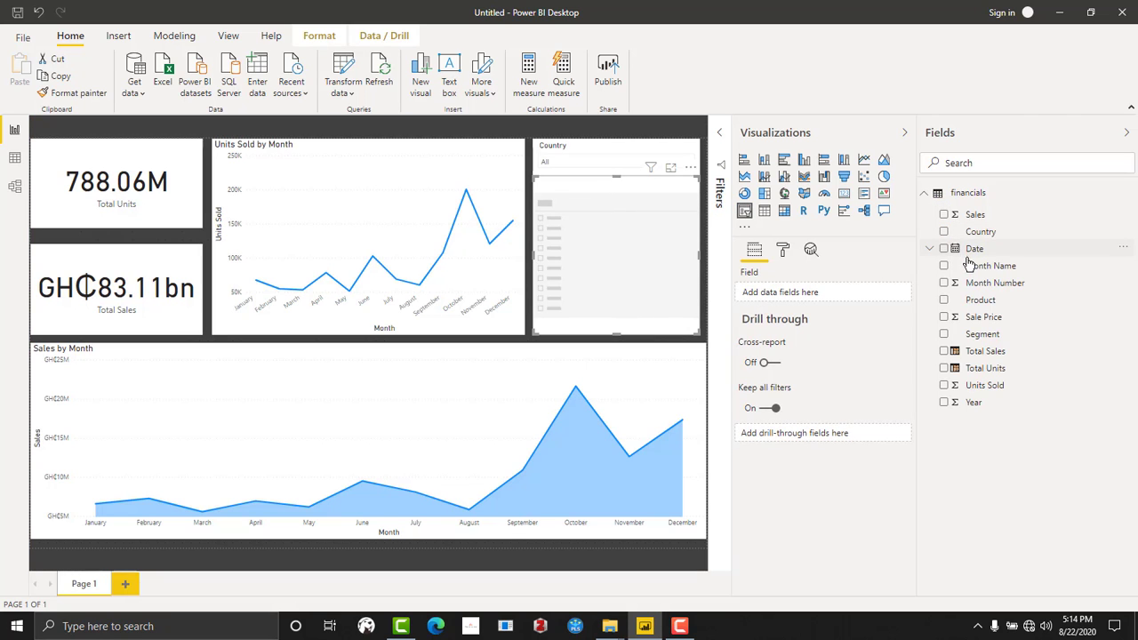
pyautogui.moveTo(974, 302); pyautogui.dragTo(602, 219)
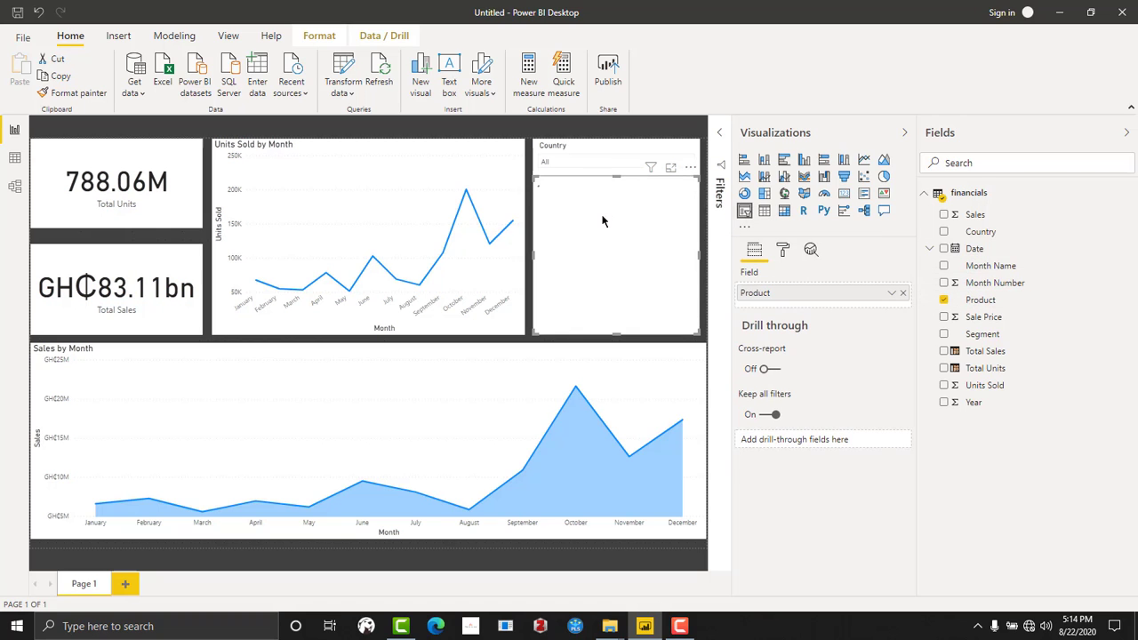
pyautogui.click(691, 184)
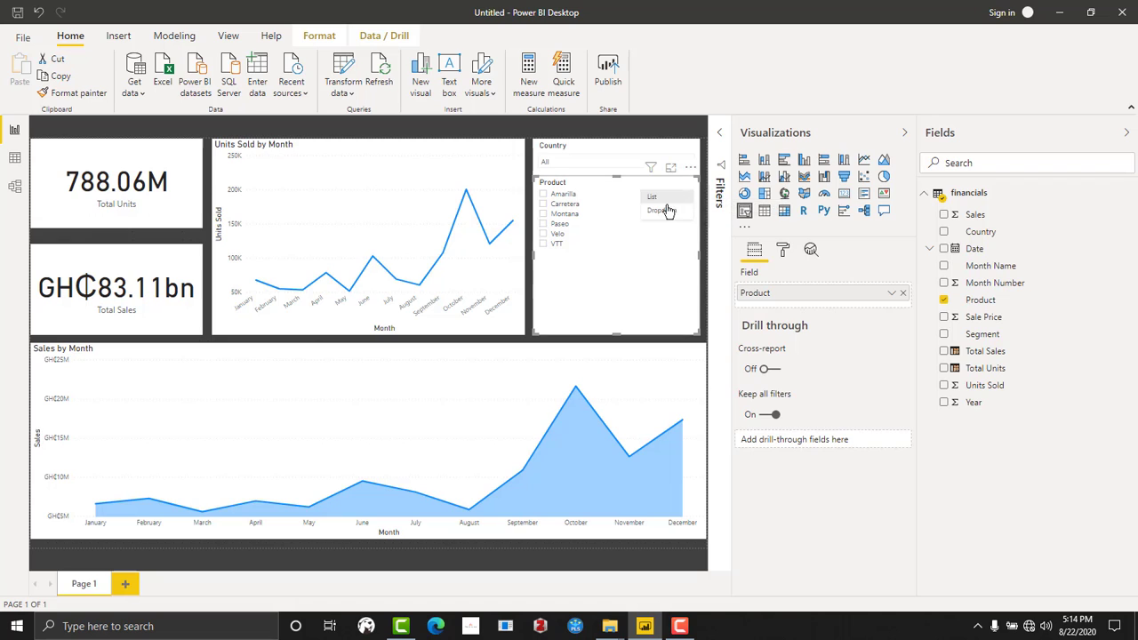
pyautogui.click(663, 214)
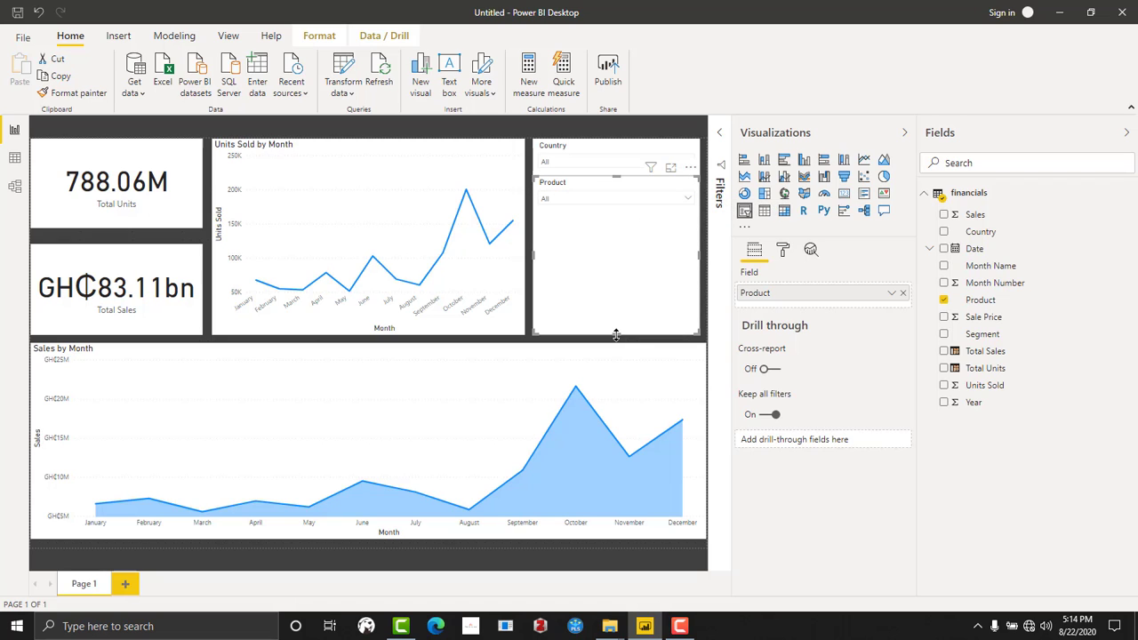
pyautogui.moveTo(600, 335); pyautogui.dragTo(590, 190)
pyautogui.click(607, 256)
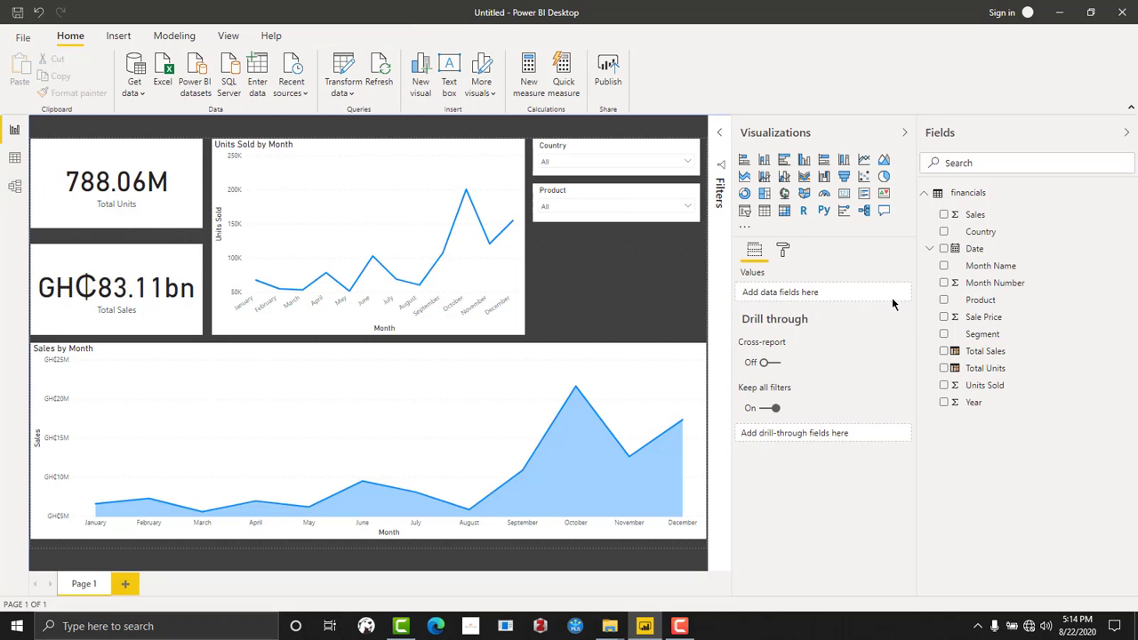
# - Add a Segment slicer beneath the Product slicer, displayed as a dropdown and shortened to the same compact size
pyautogui.moveTo(987, 340)
pyautogui.mouseDown()
pyautogui.moveTo(646, 264)
pyautogui.moveTo(955, 309)
pyautogui.moveTo(978, 320)
pyautogui.moveTo(975, 332)
pyautogui.mouseUp()
pyautogui.click(746, 214)
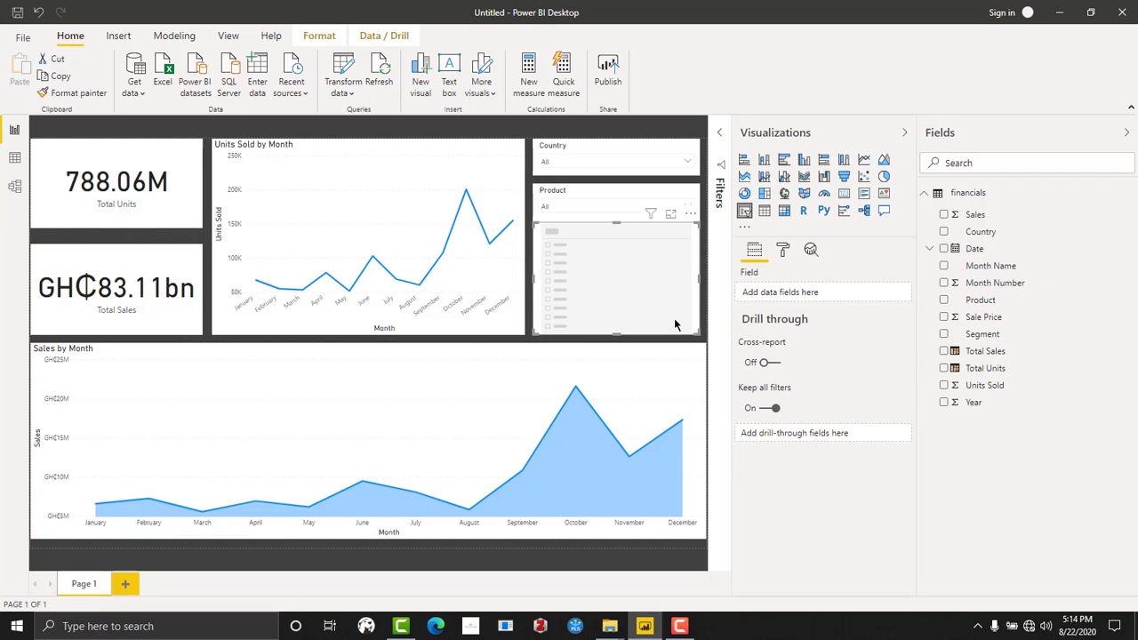
pyautogui.moveTo(981, 335); pyautogui.dragTo(585, 274)
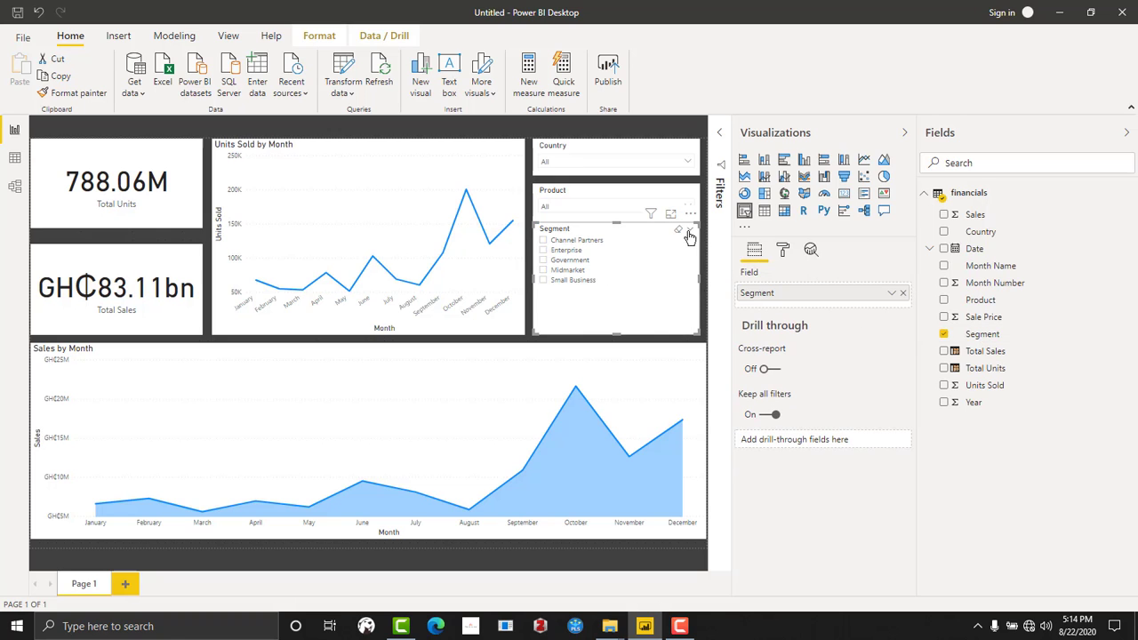
pyautogui.click(690, 229)
pyautogui.click(672, 257)
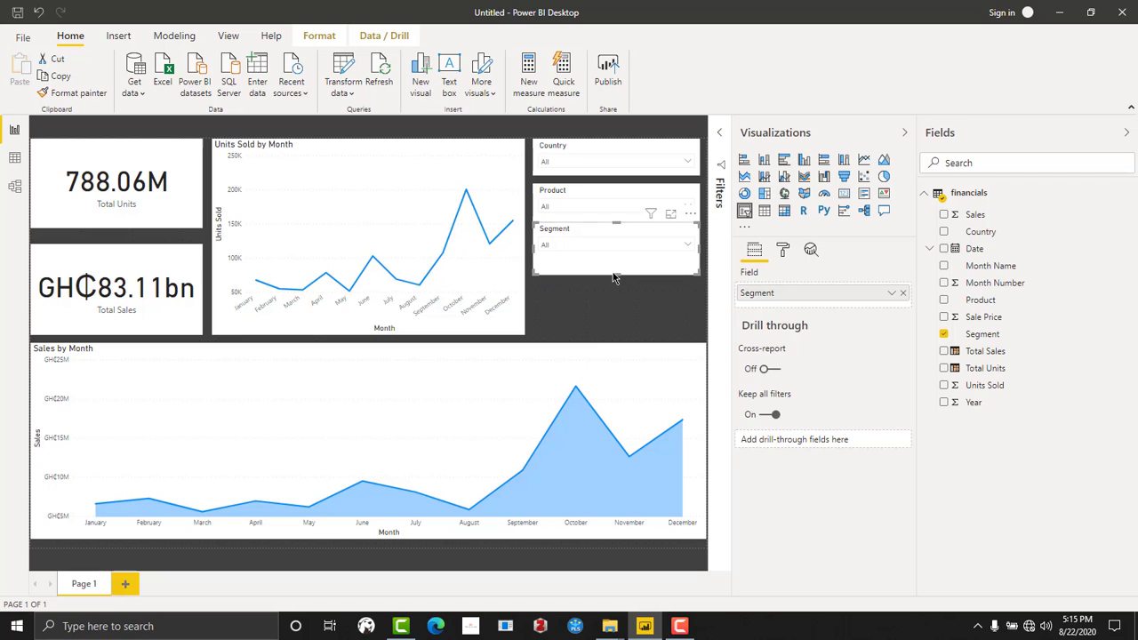
pyautogui.moveTo(611, 273); pyautogui.dragTo(608, 238)
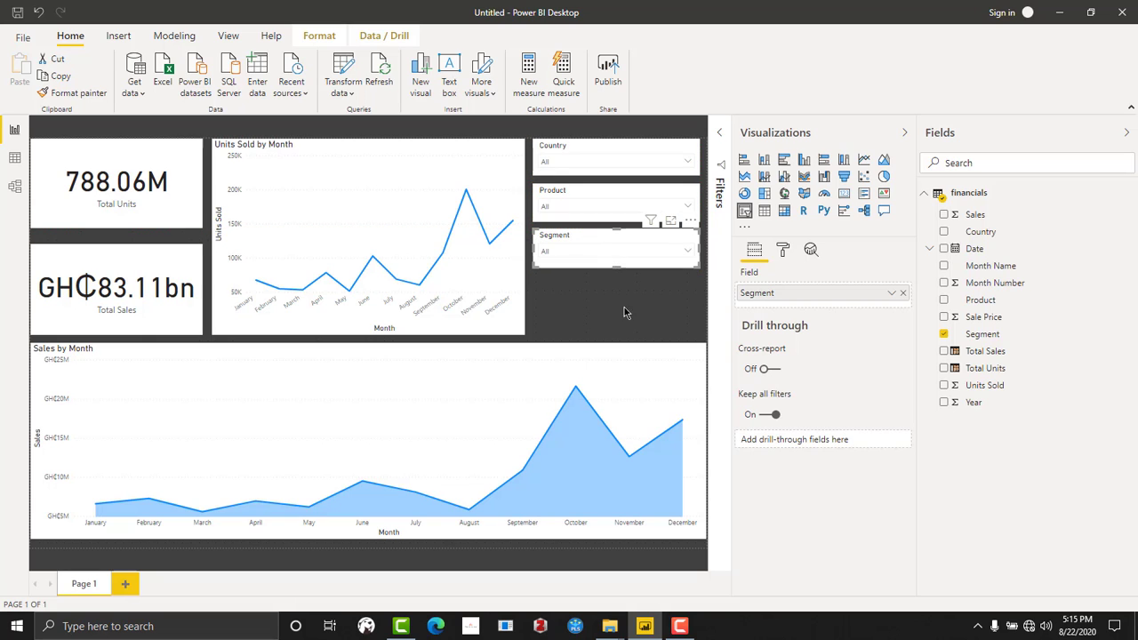
# - Collapse the Visualizations and Fields panes to give the report canvas more room
pyautogui.click(711, 327)
pyautogui.click(900, 134)
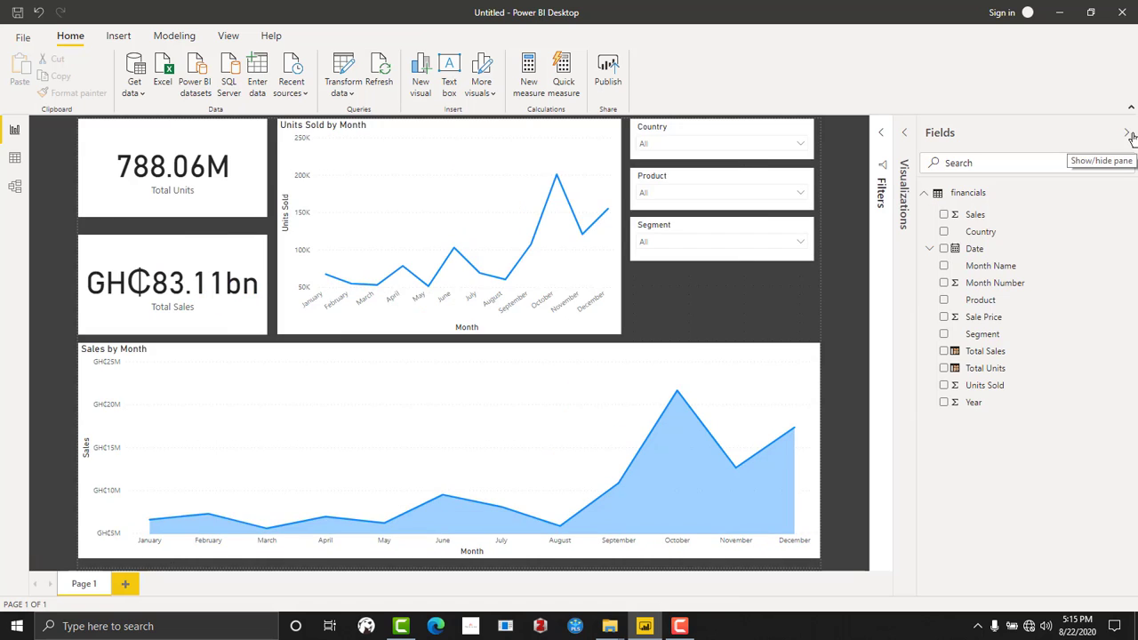
pyautogui.click(1127, 133)
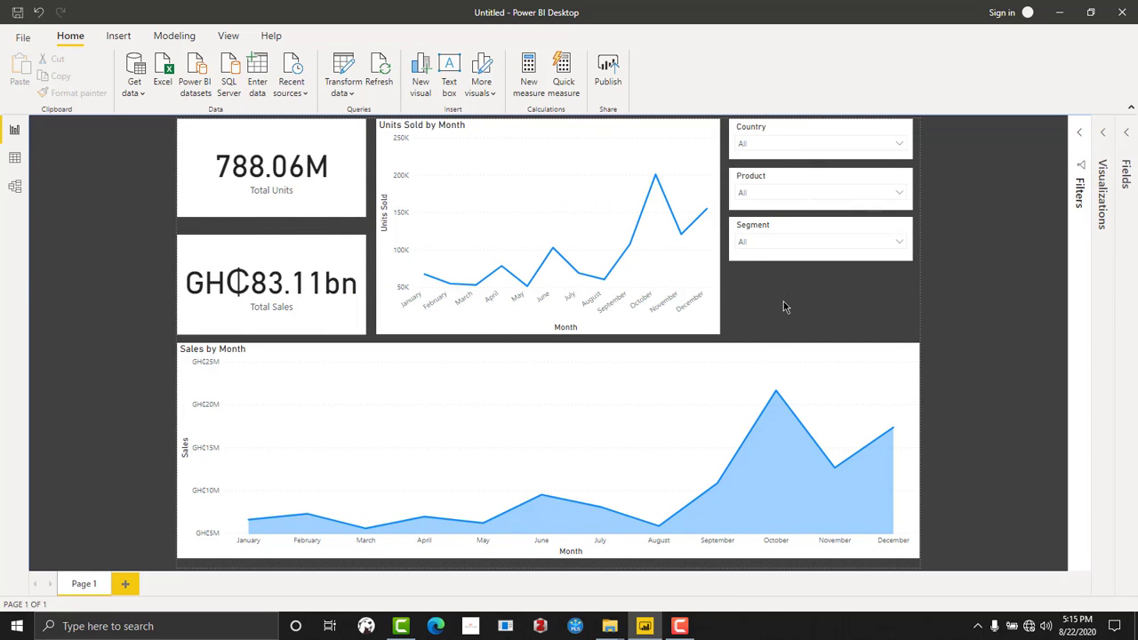
# - Make the Country, Product and Segment slicers taller and spread them down the space beside the line chart
pyautogui.moveTo(795, 225); pyautogui.dragTo(817, 254)
pyautogui.moveTo(802, 177)
pyautogui.mouseDown()
pyautogui.moveTo(802, 214)
pyautogui.moveTo(816, 212)
pyautogui.moveTo(820, 158)
pyautogui.moveTo(822, 178)
pyautogui.mouseUp()
pyautogui.click(820, 155)
pyautogui.click(814, 156)
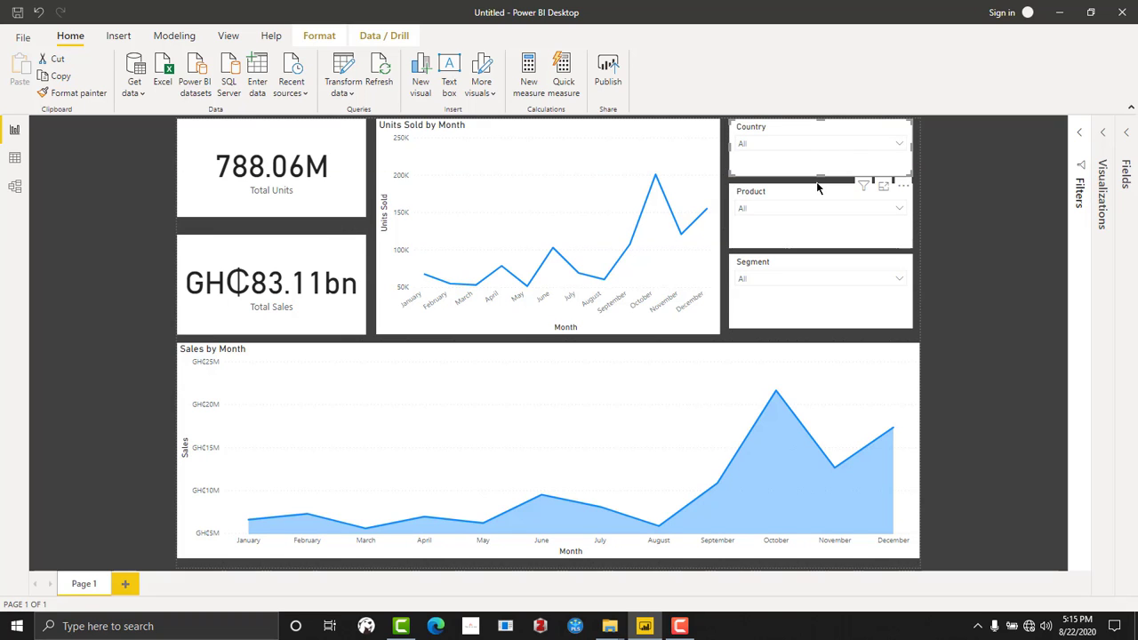
# - Even out the gaps between the three slicers and extend the Segment slicer to the line chart's lower edge
pyautogui.click(823, 184)
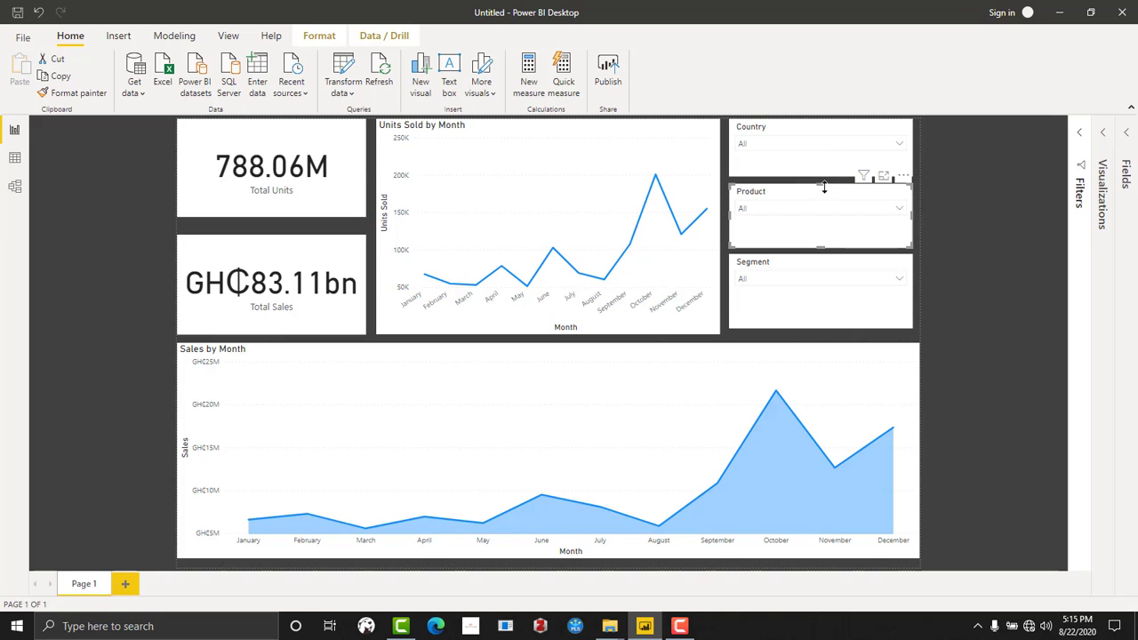
pyautogui.moveTo(824, 189); pyautogui.dragTo(825, 191)
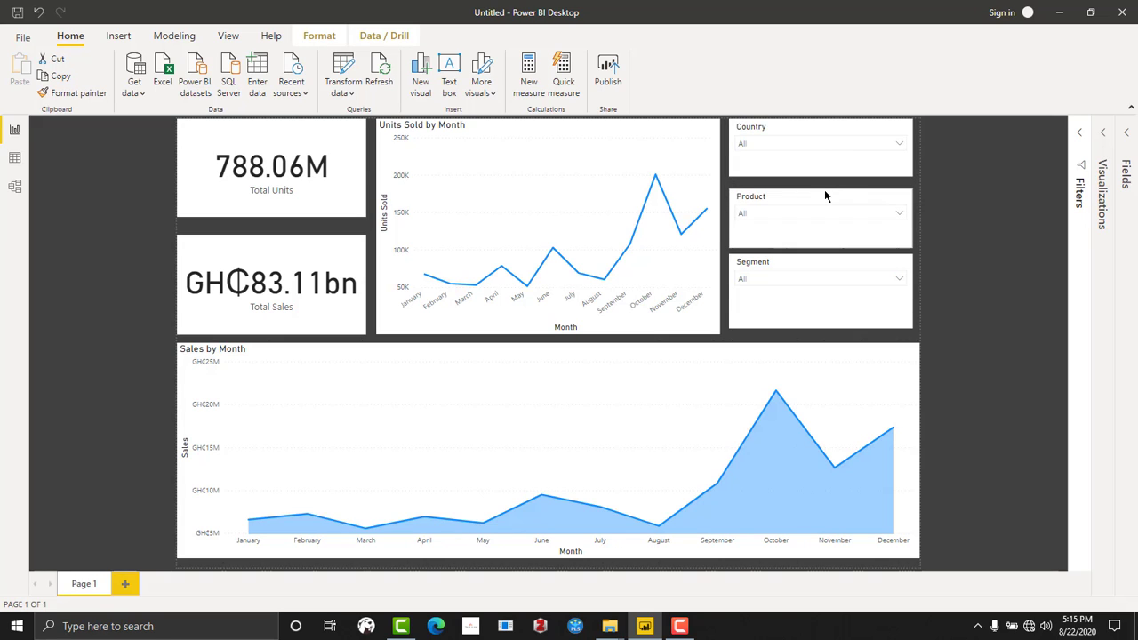
pyautogui.click(822, 176)
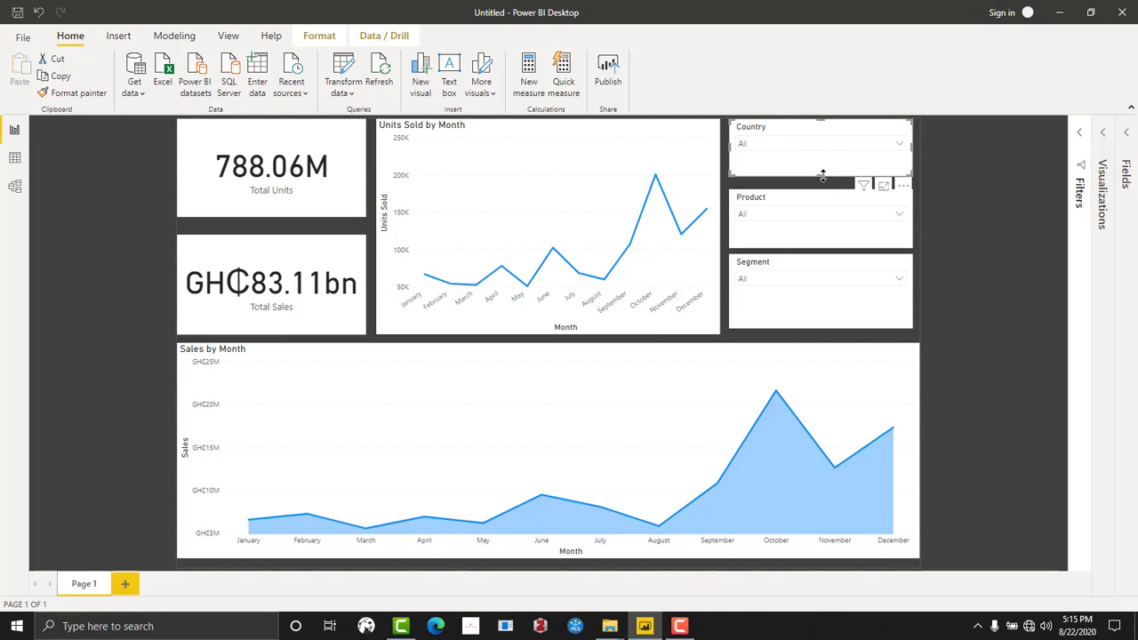
pyautogui.moveTo(822, 177); pyautogui.dragTo(824, 183)
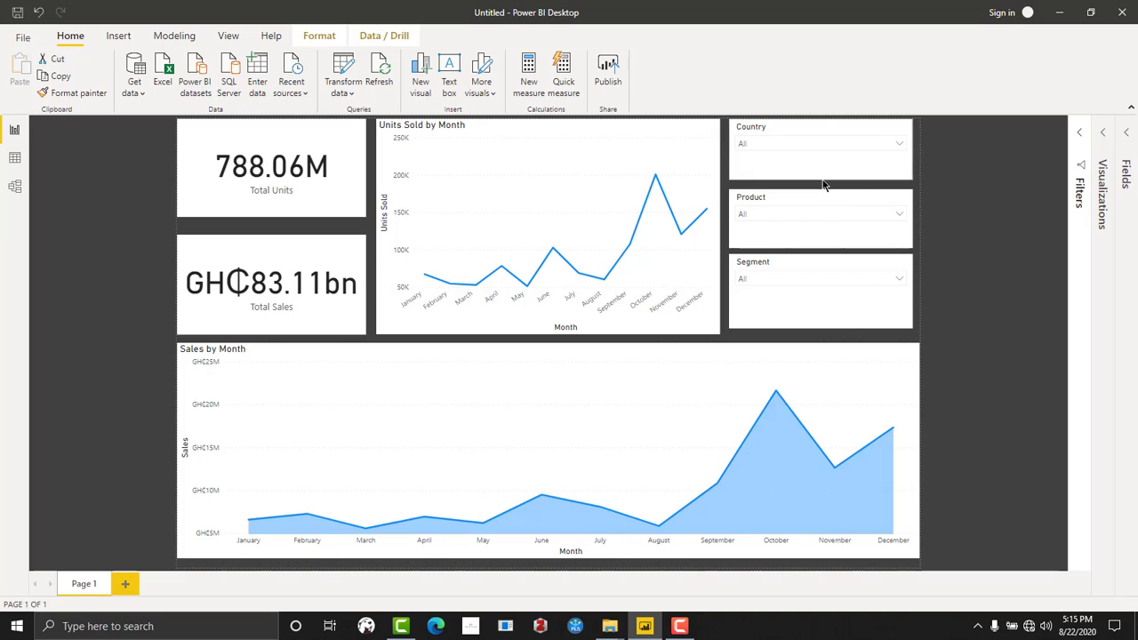
pyautogui.click(818, 321)
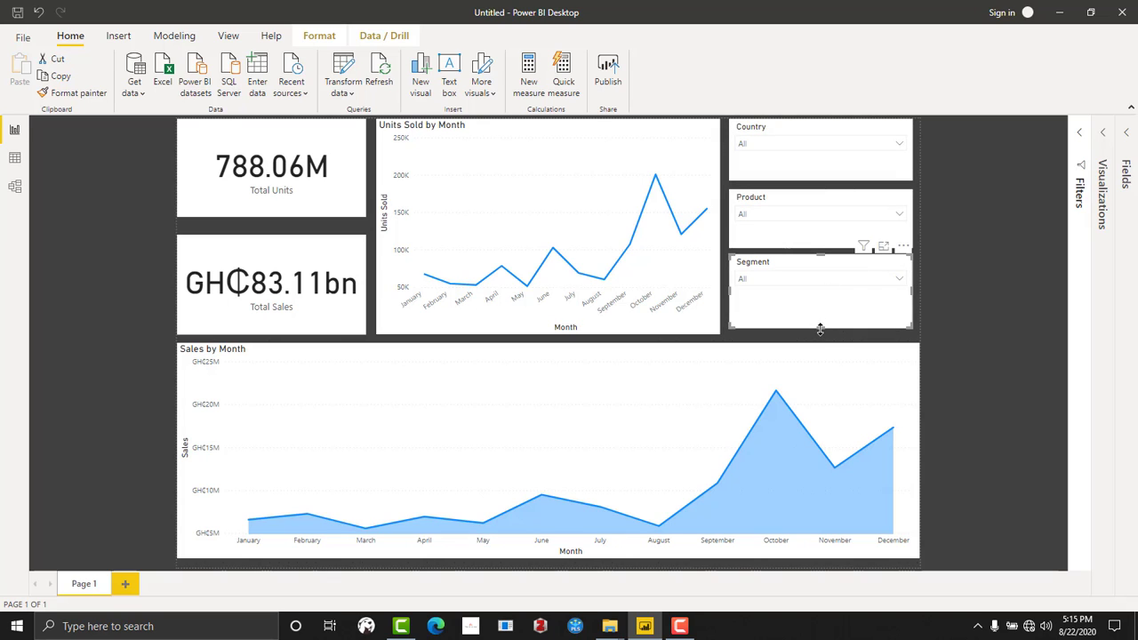
pyautogui.moveTo(821, 329); pyautogui.dragTo(821, 335)
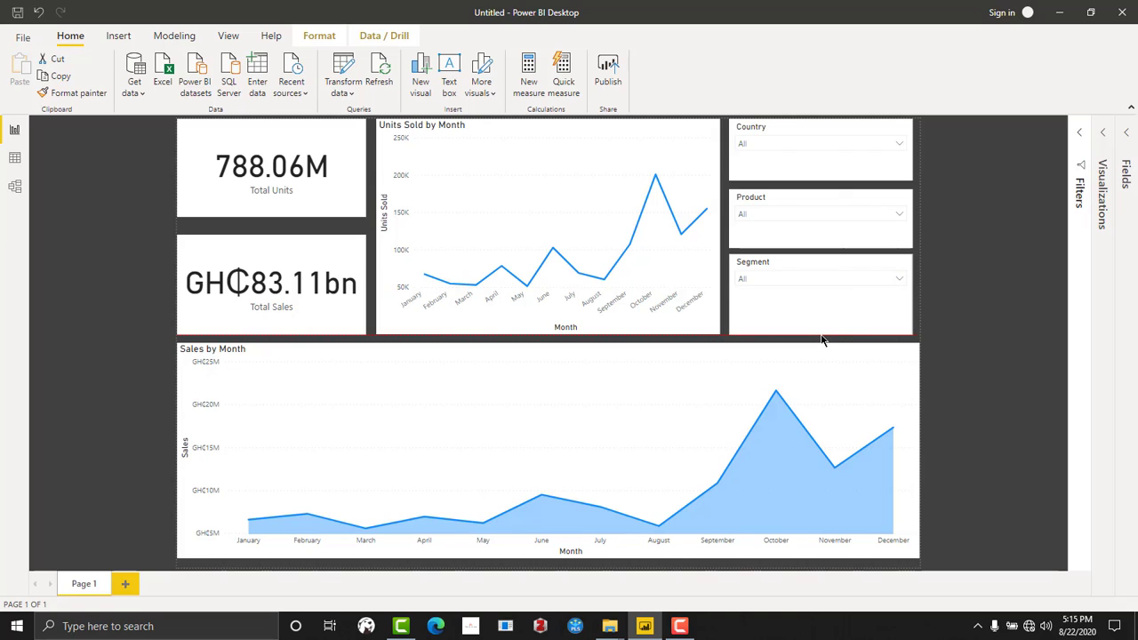
pyautogui.click(1002, 273)
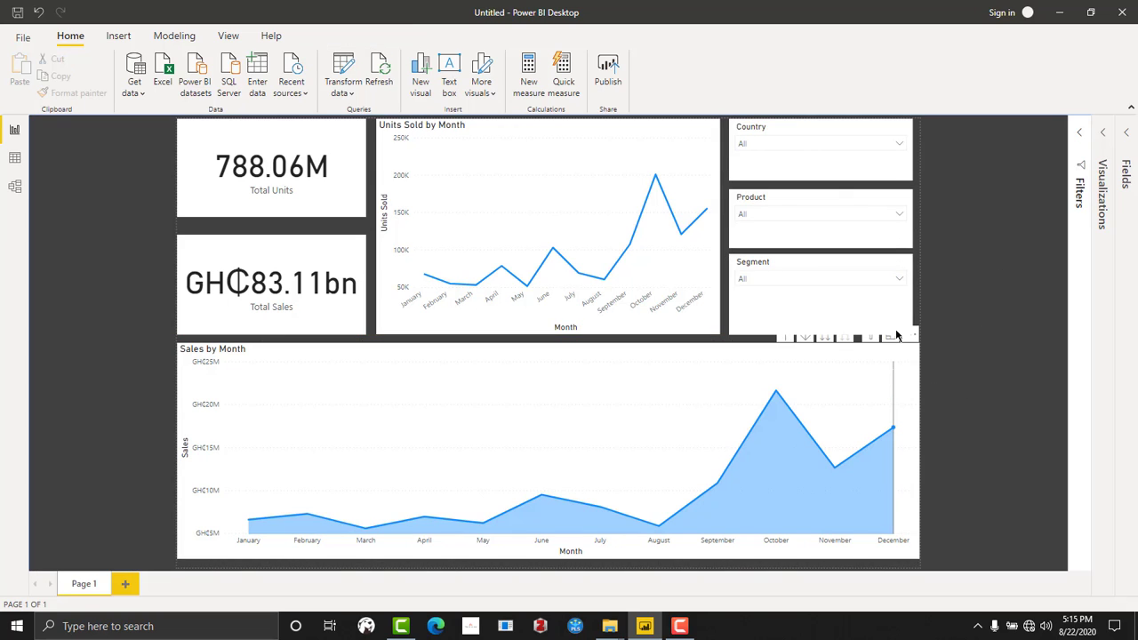
# - Widen the Segment, Product and Country slicers so their outer edges line up with the area chart
pyautogui.click(894, 304)
pyautogui.moveTo(911, 294); pyautogui.dragTo(919, 297)
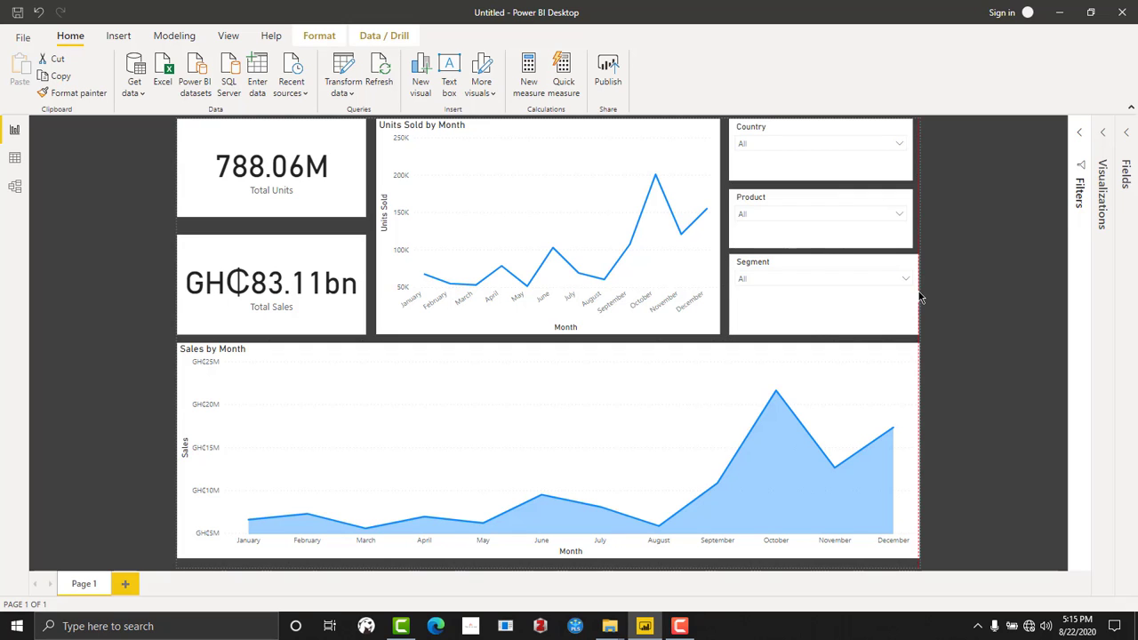
pyautogui.click(895, 231)
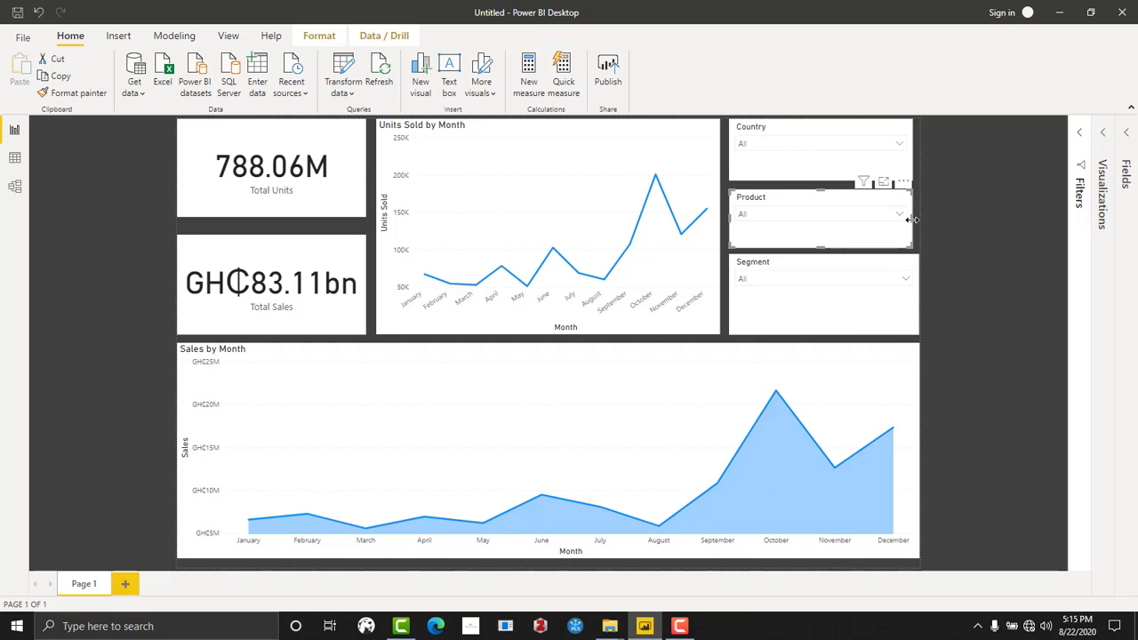
pyautogui.moveTo(917, 225); pyautogui.dragTo(923, 226)
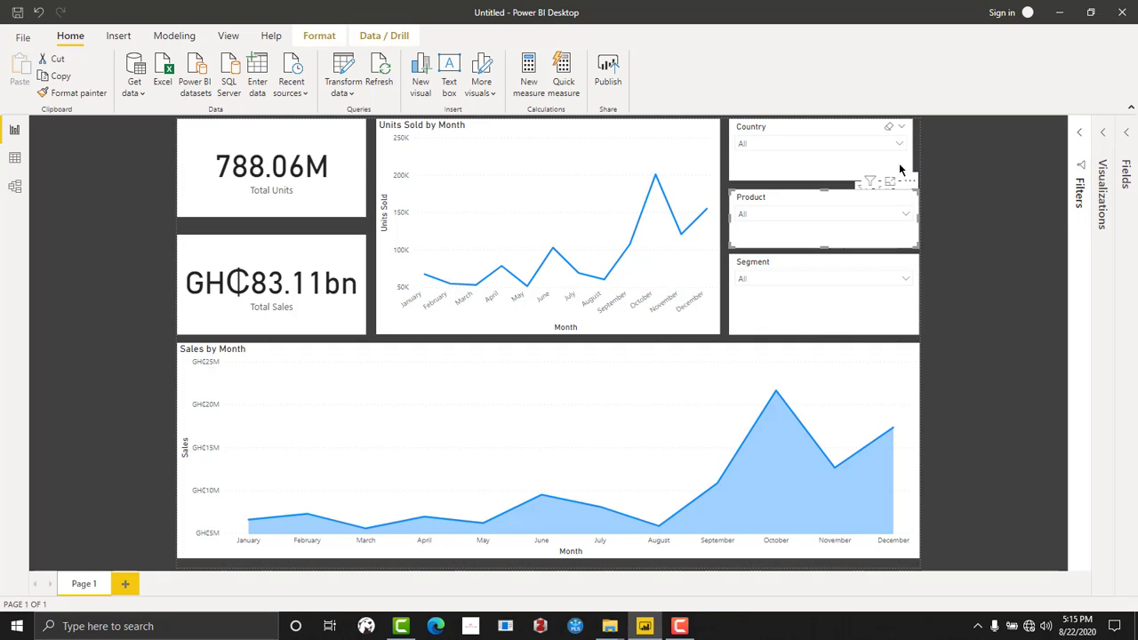
pyautogui.click(898, 163)
pyautogui.moveTo(917, 152); pyautogui.dragTo(920, 151)
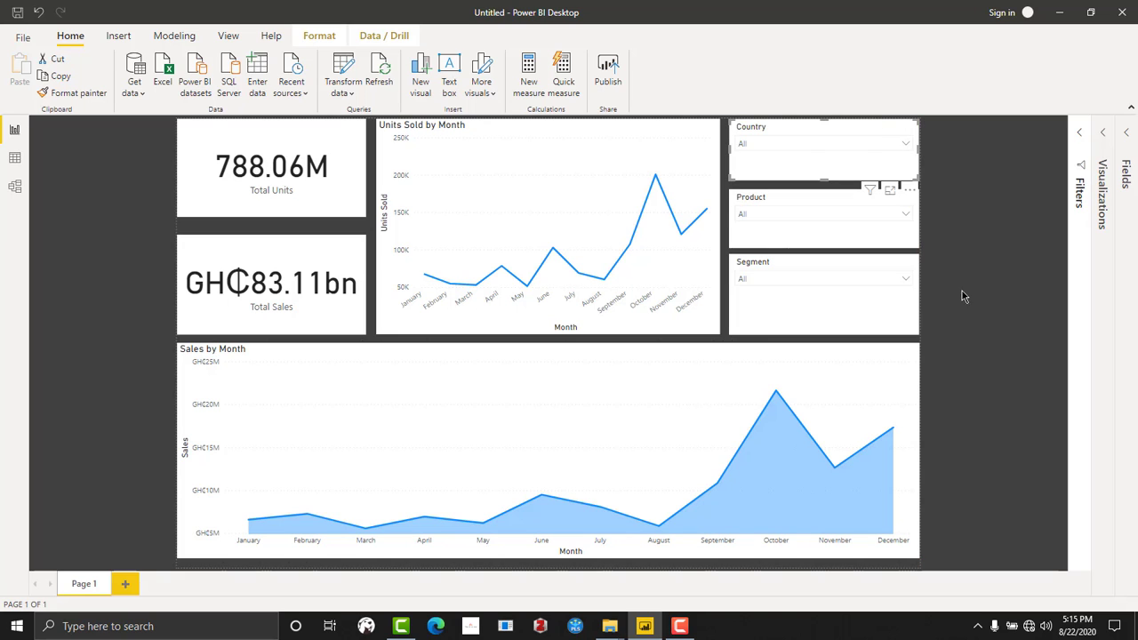
pyautogui.click(924, 388)
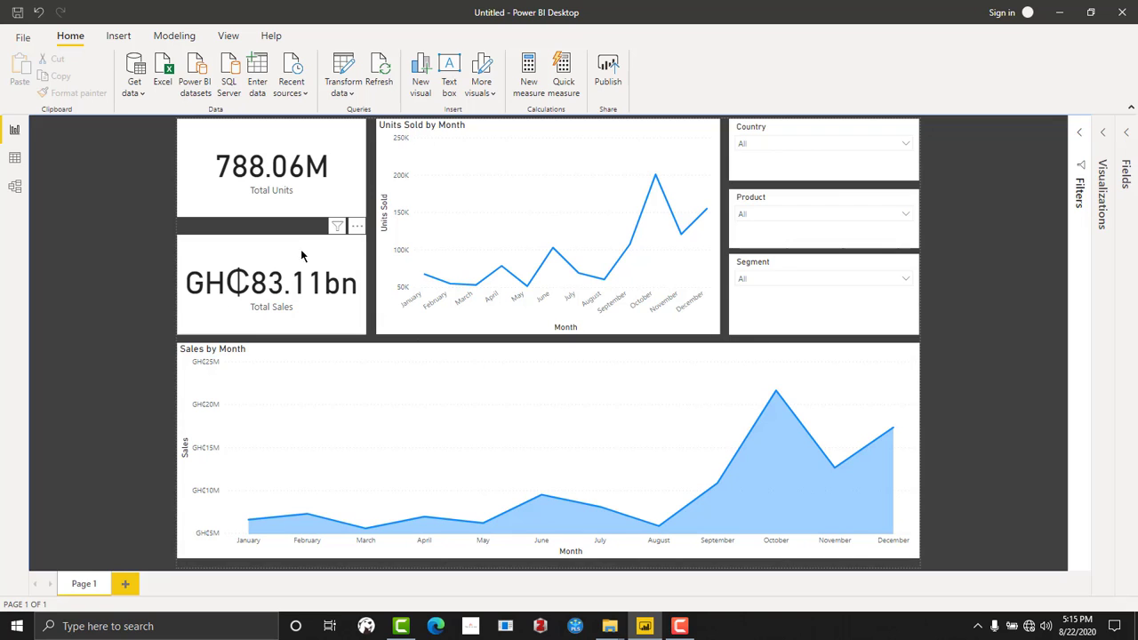
# - Narrow the gap between the Total Units and Total Sales cards by extending both cards toward each other
pyautogui.click(272, 215)
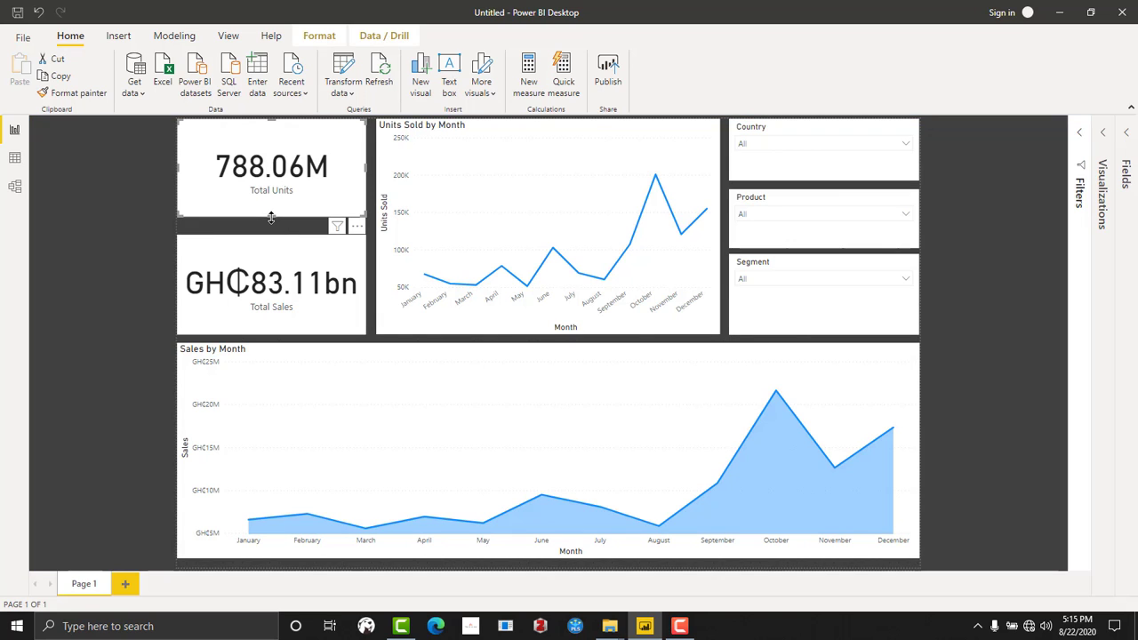
pyautogui.moveTo(271, 217); pyautogui.dragTo(275, 231)
pyautogui.click(272, 238)
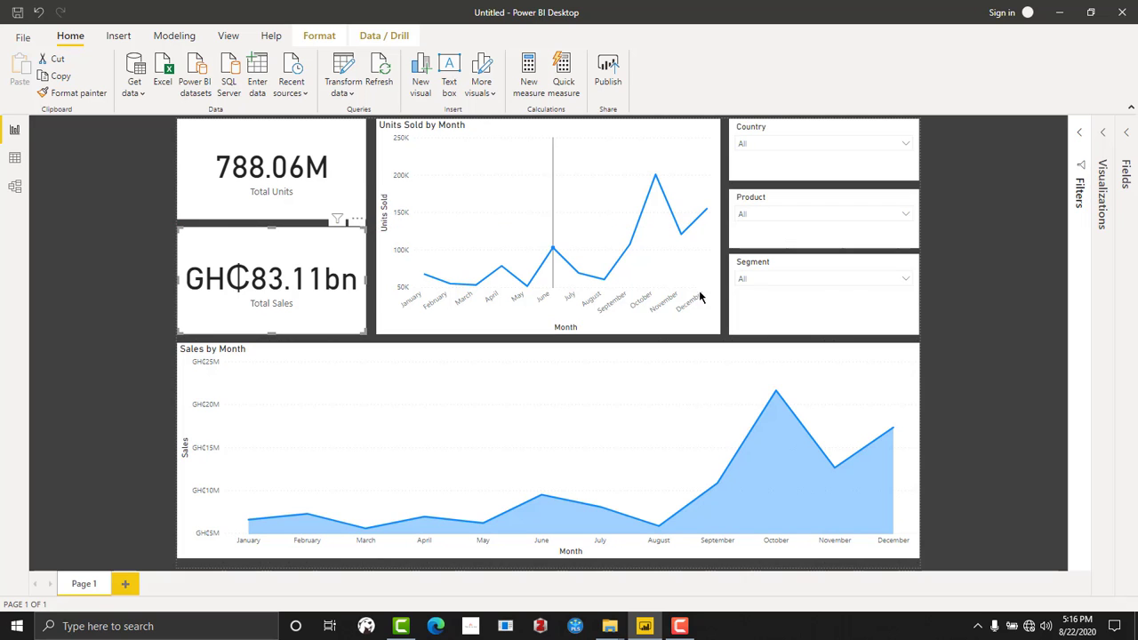
pyautogui.click(1034, 221)
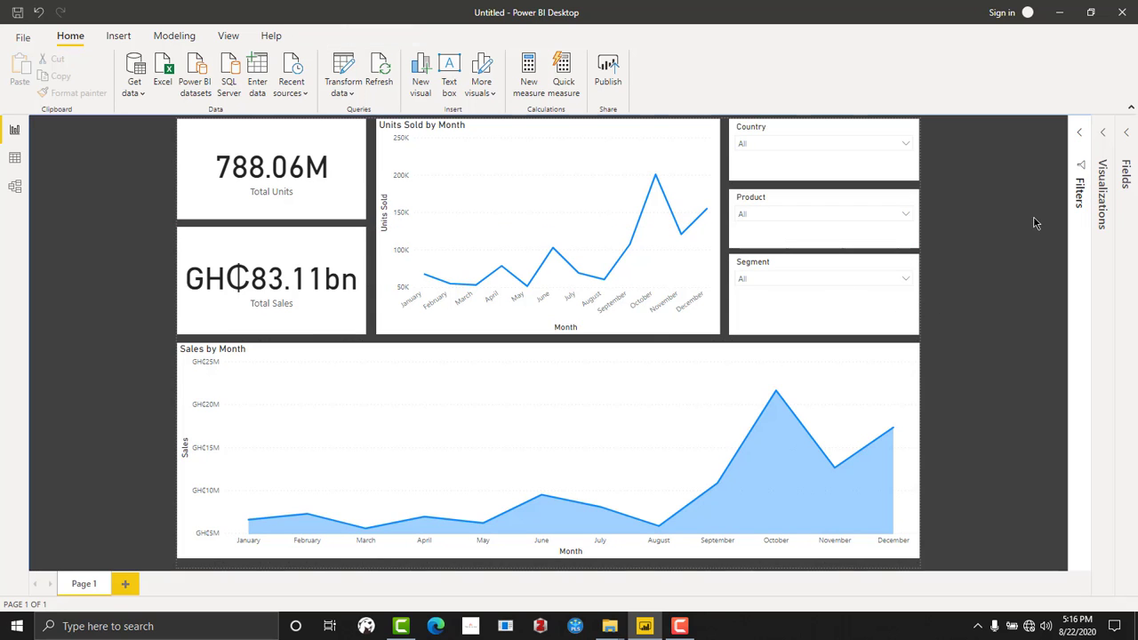
# - Expand the Filters pane and examine the visual-level filters of the Total Units and Total Sales cards
pyautogui.click(1083, 149)
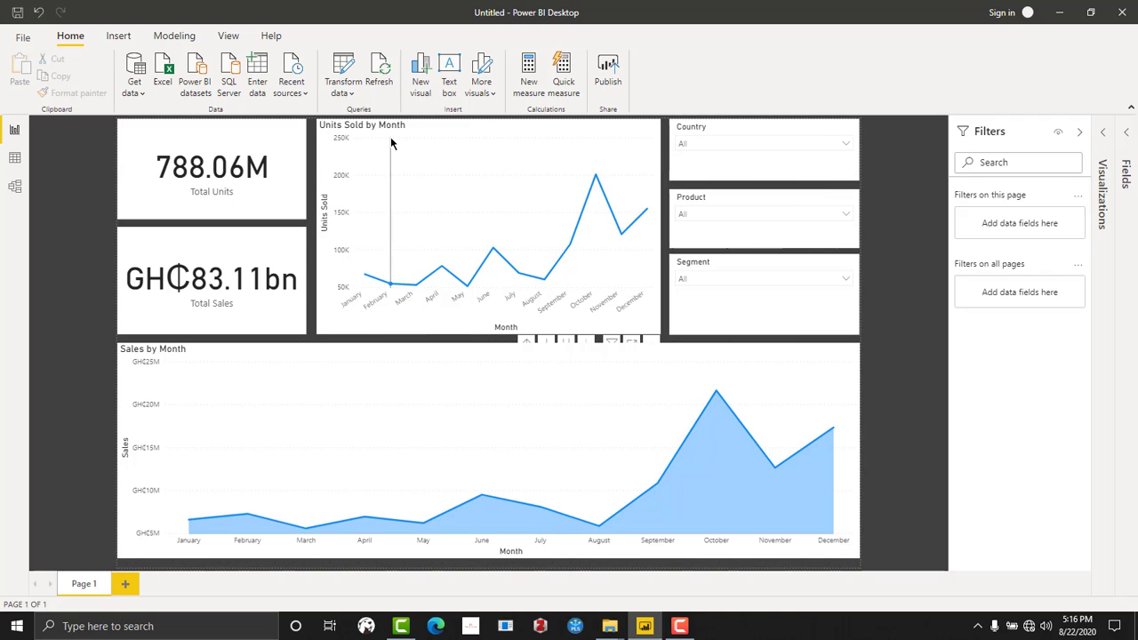
pyautogui.click(218, 195)
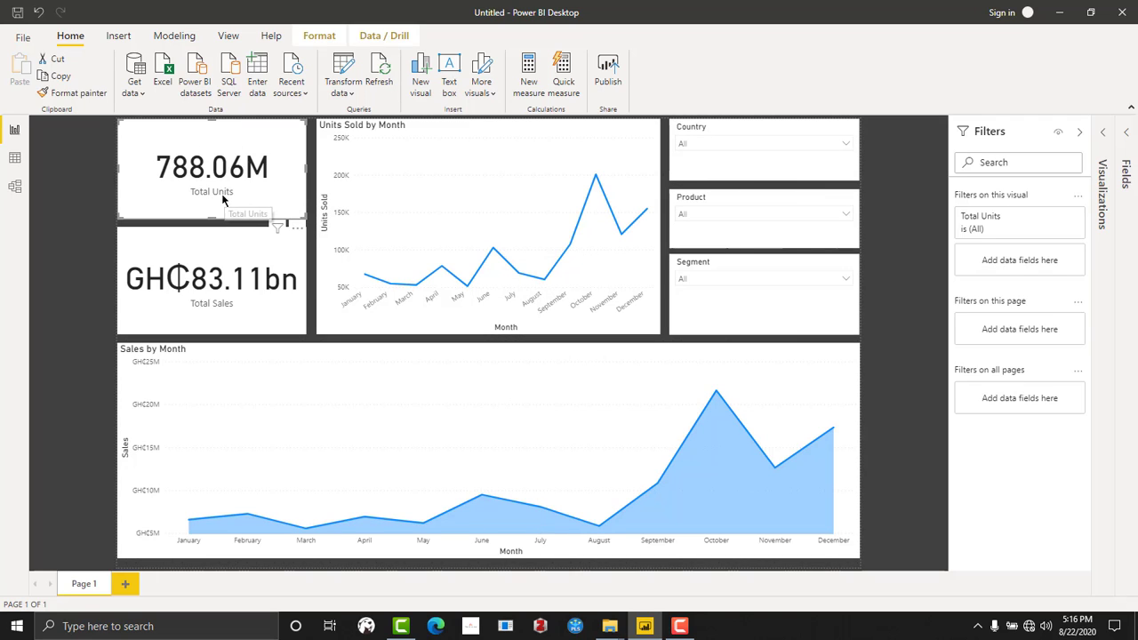
pyautogui.click(205, 300)
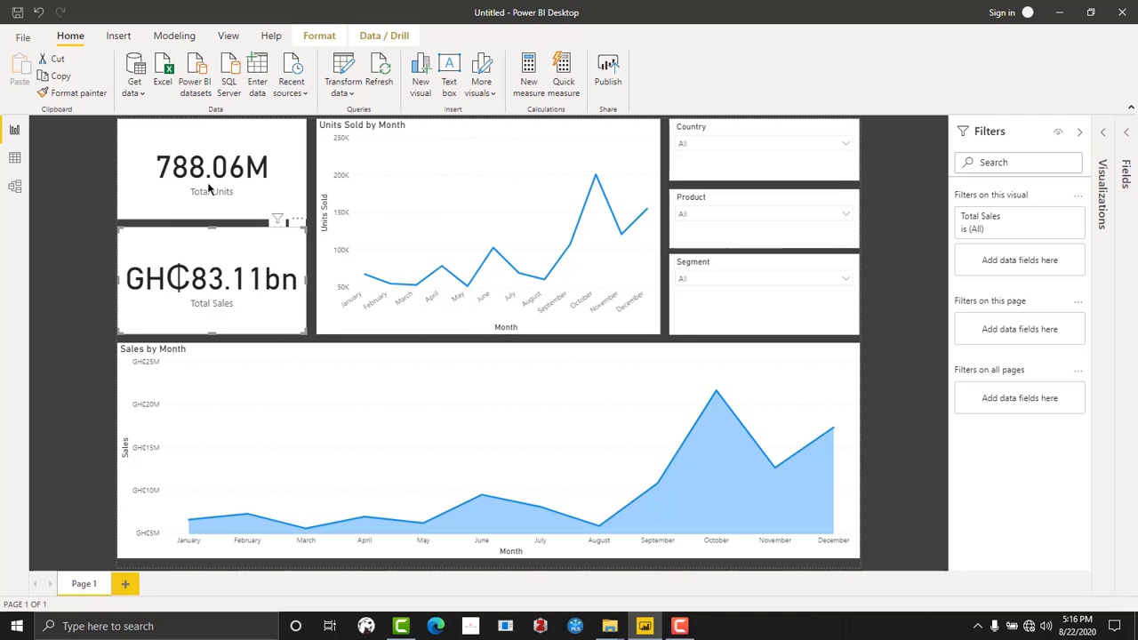
pyautogui.click(203, 194)
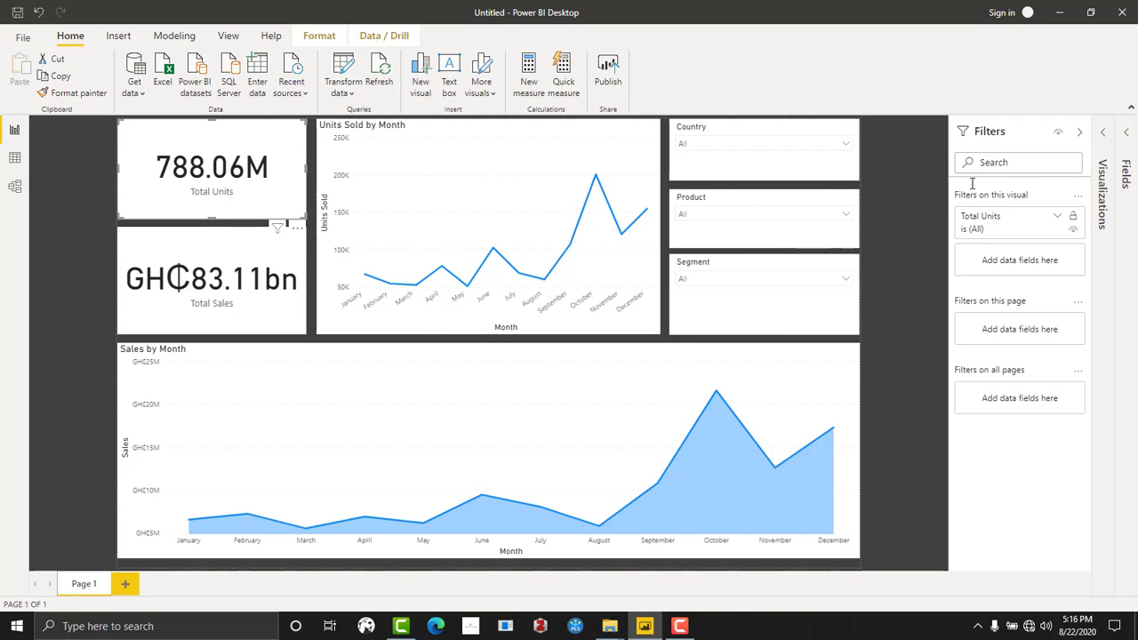
# - Examine the formatting options available for the Total Units card, and leave the card deselected
pyautogui.click(1103, 133)
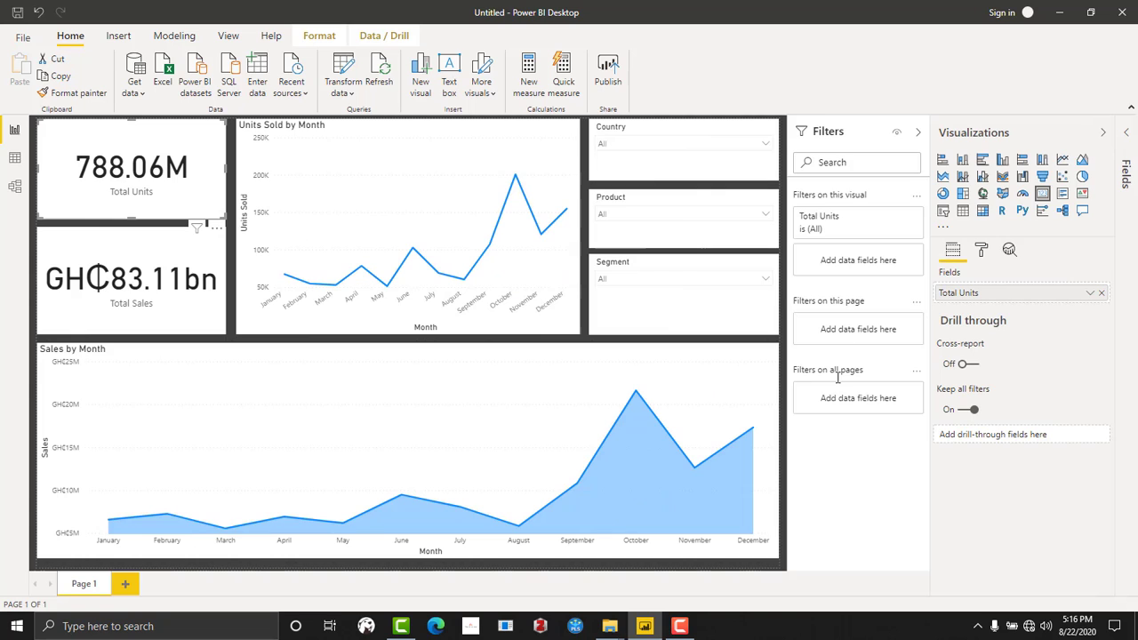
pyautogui.click(982, 252)
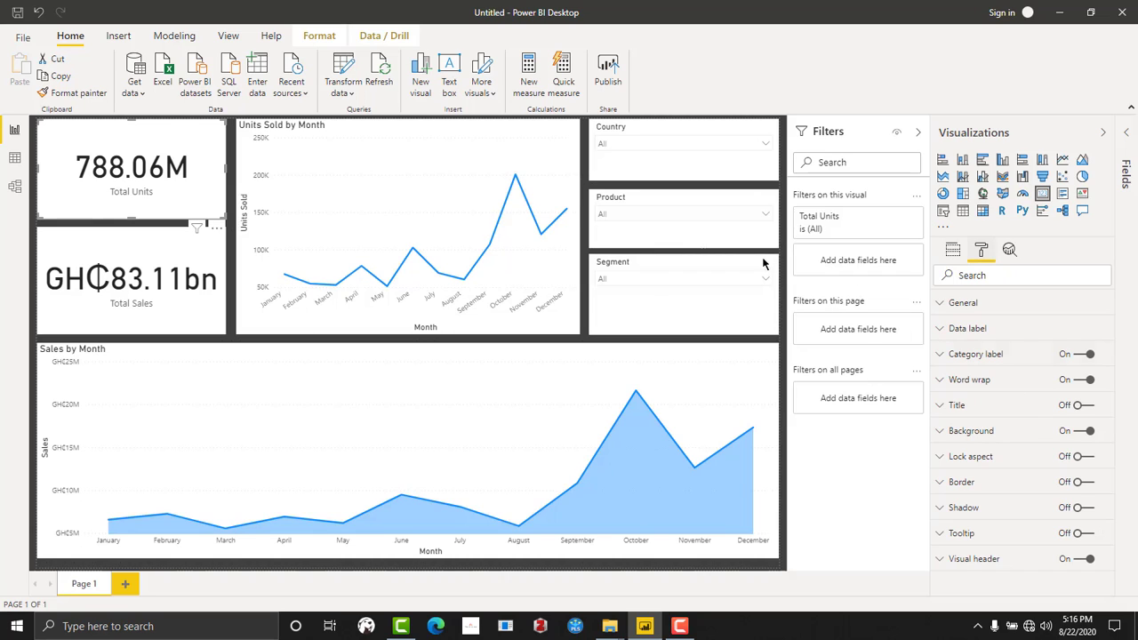
pyautogui.click(1102, 135)
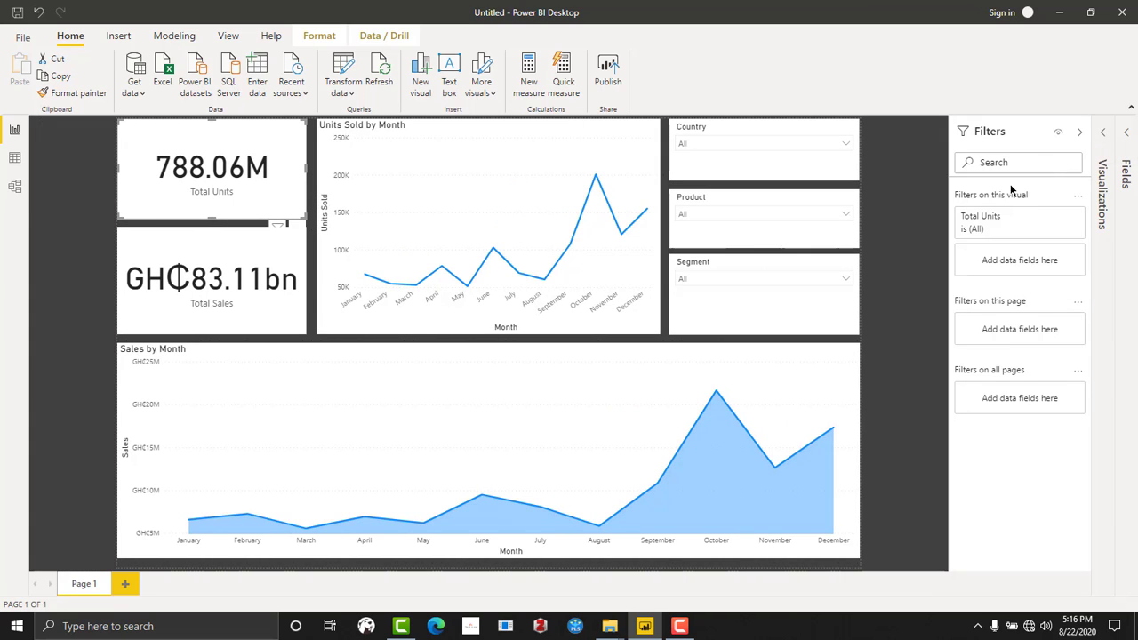
pyautogui.click(879, 238)
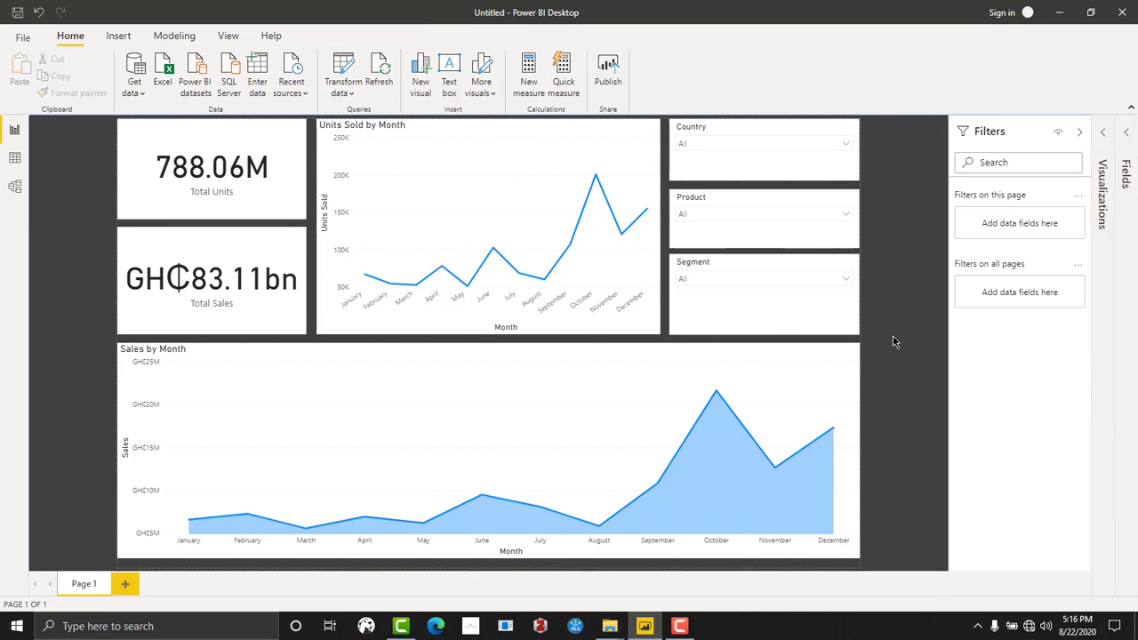
# - Filter the report page to France with the Country slicer and collapse its list
pyautogui.click(731, 145)
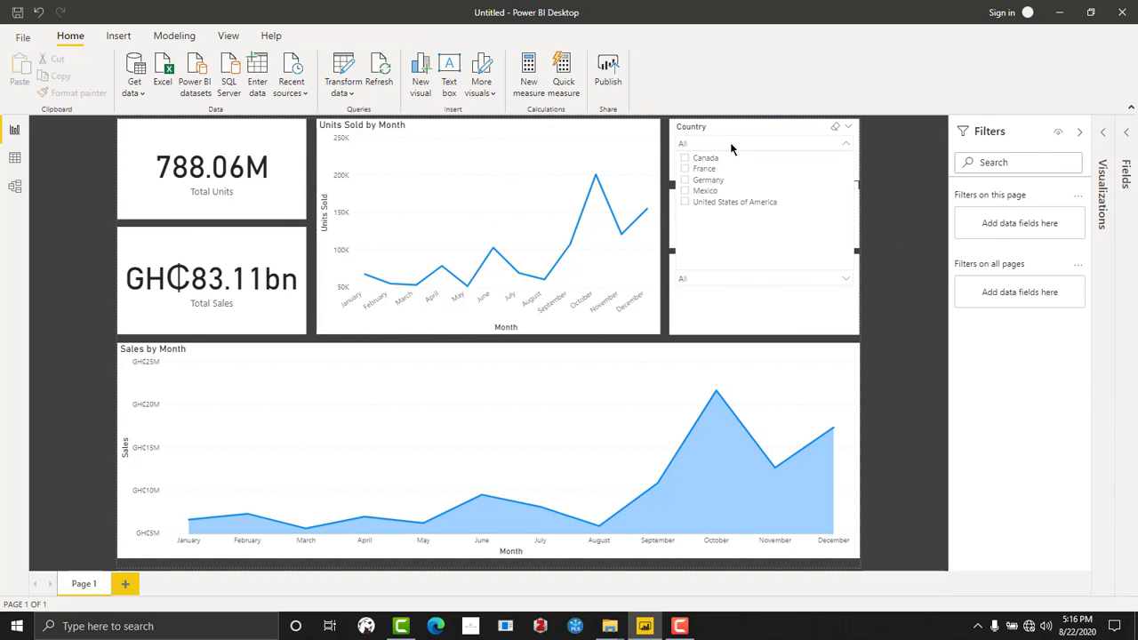
pyautogui.click(685, 170)
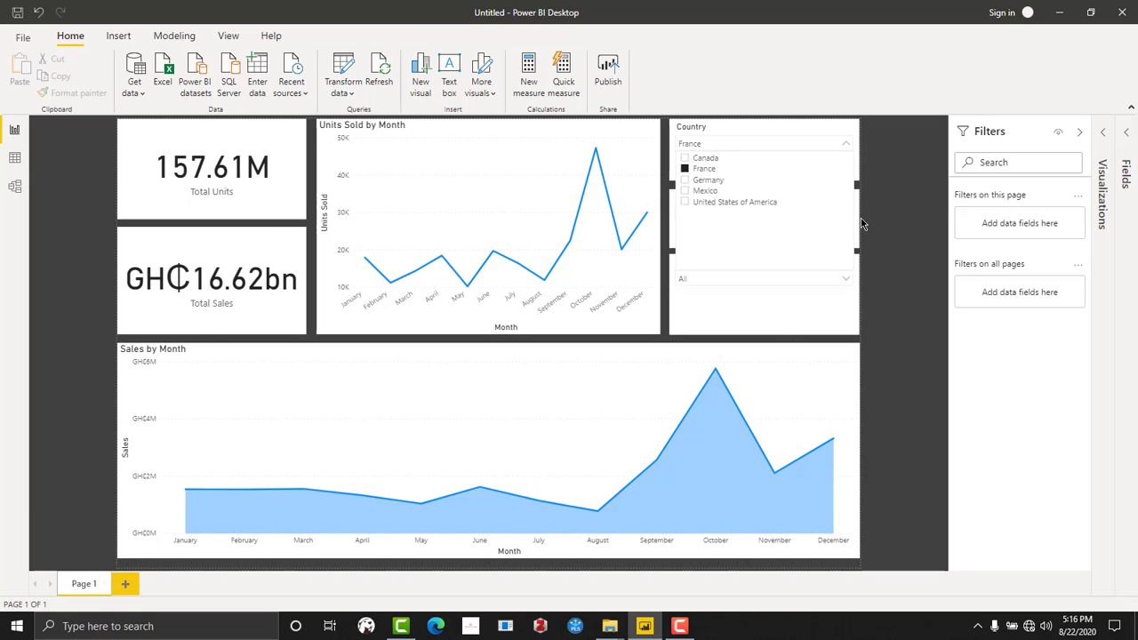
pyautogui.click(860, 224)
pyautogui.click(706, 145)
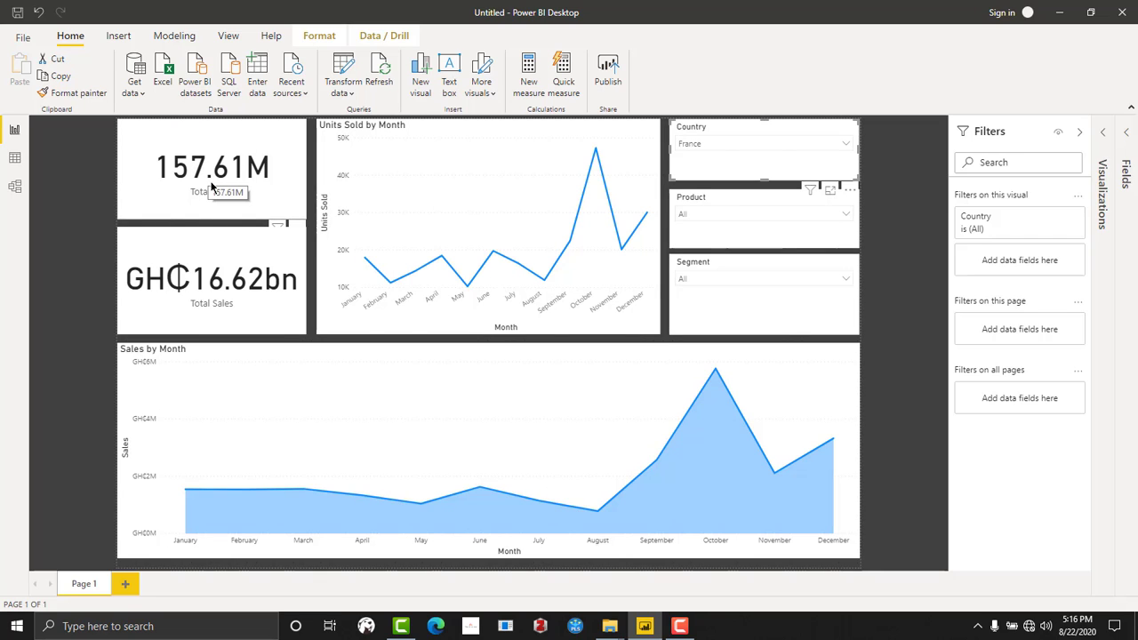
# - Narrow the report page to the Velo product with the Product slicer and collapse its list
pyautogui.click(718, 215)
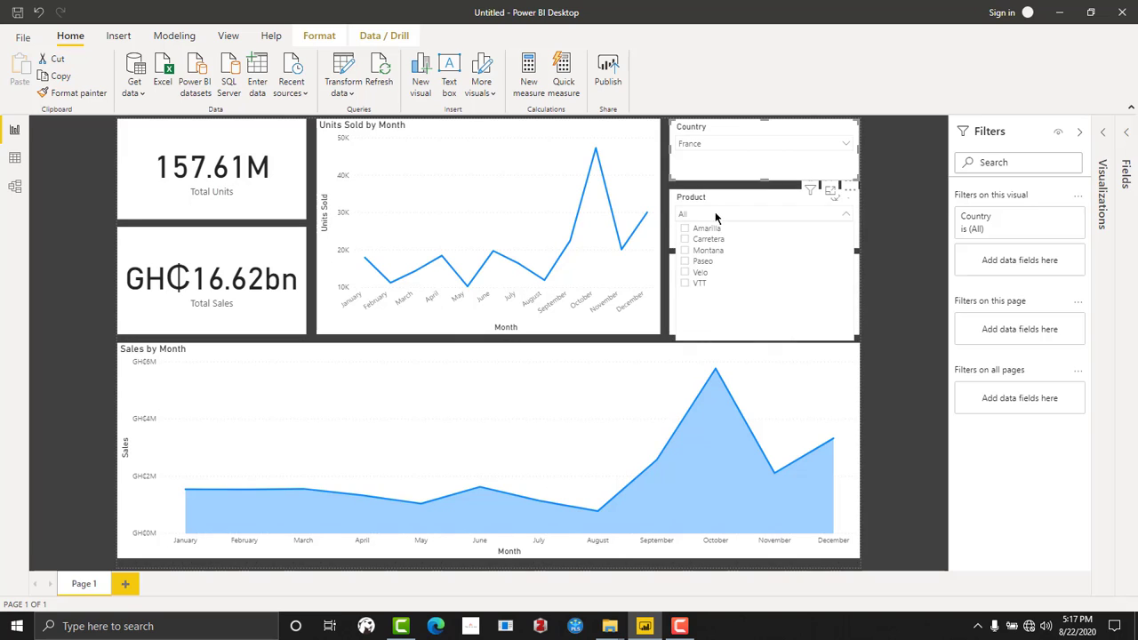
pyautogui.click(684, 272)
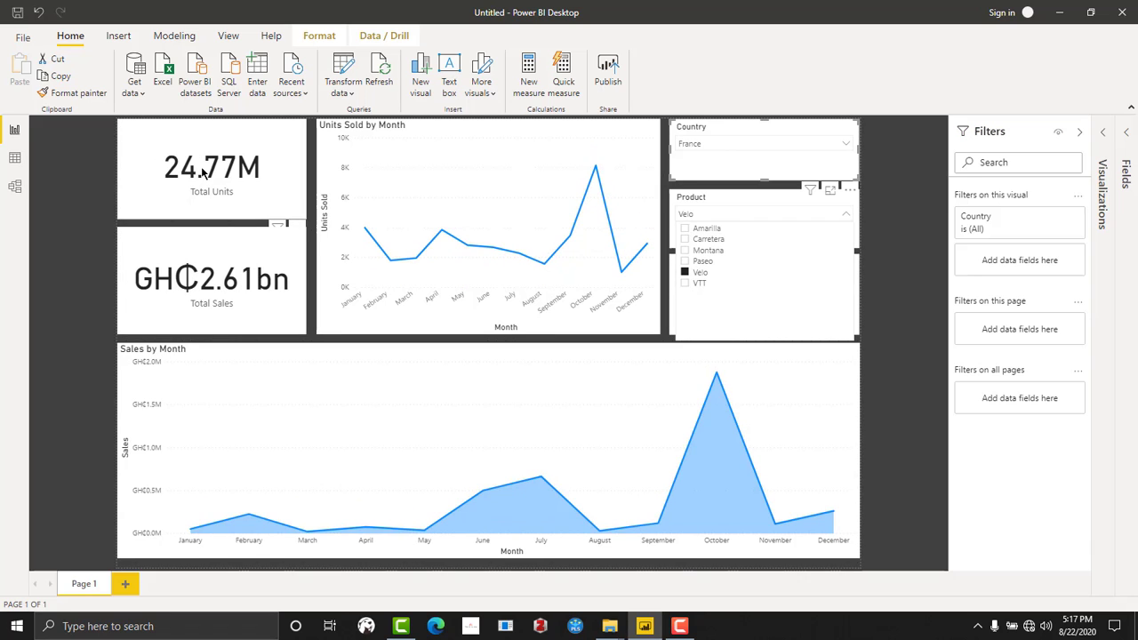
pyautogui.click(923, 271)
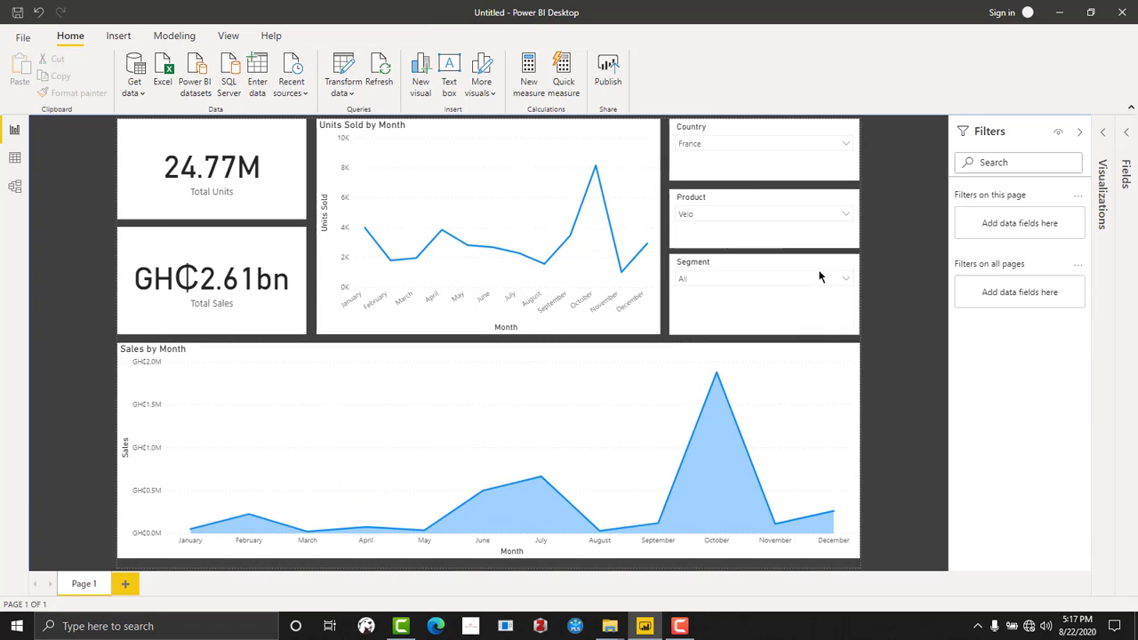
# - Limit the report page to the Enterprise segment with the Segment slicer, leaving all slicer lists collapsed
pyautogui.click(766, 279)
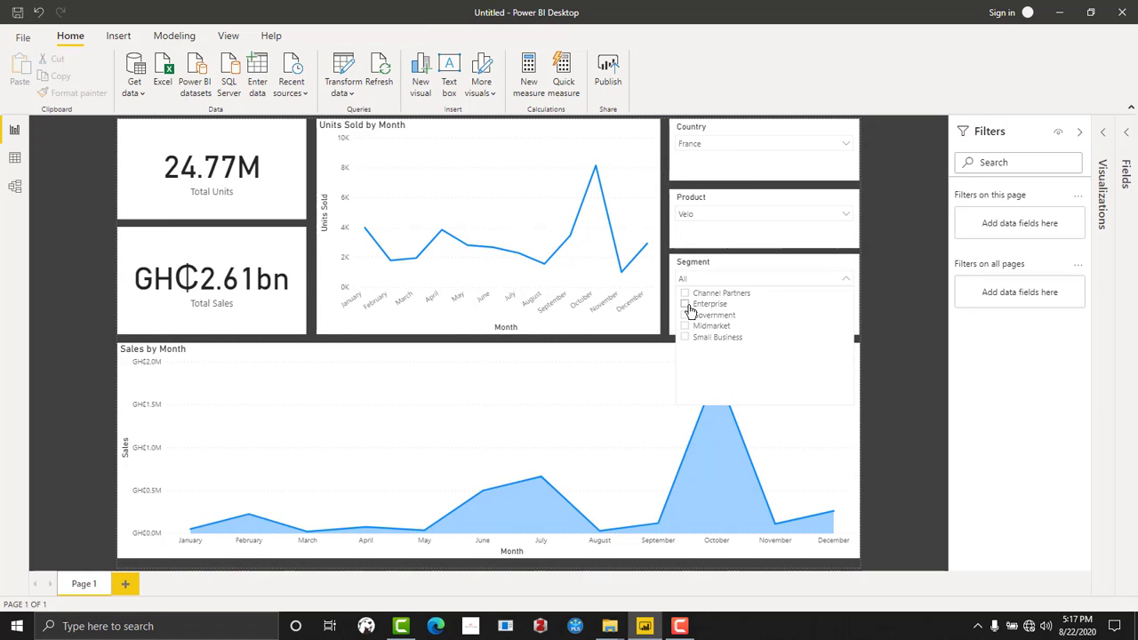
pyautogui.click(686, 305)
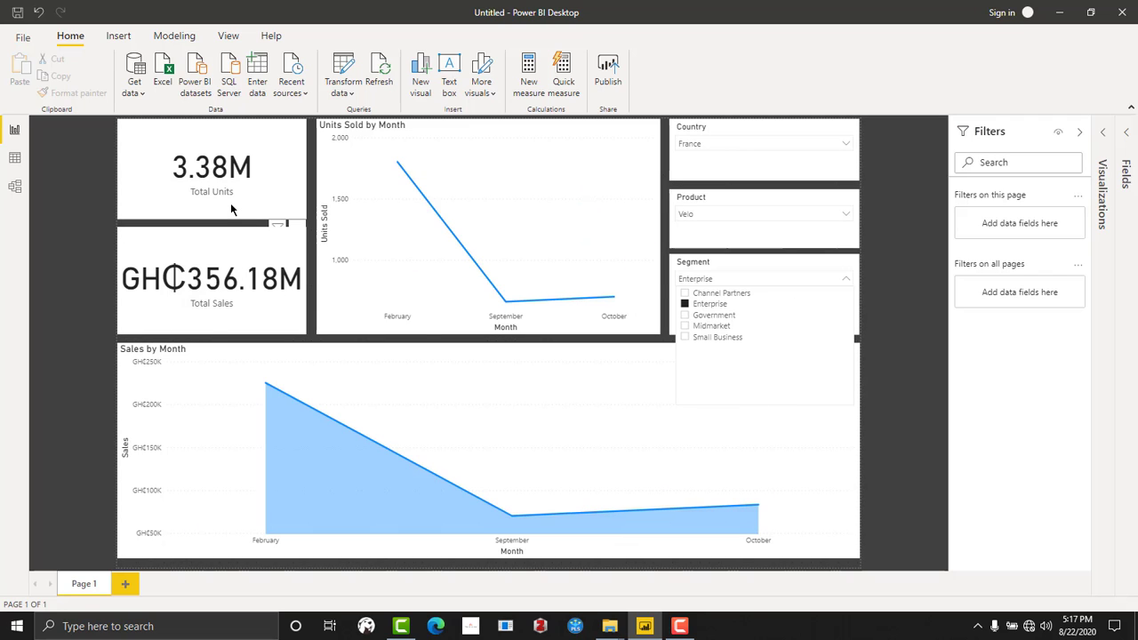
pyautogui.click(849, 280)
pyautogui.click(799, 216)
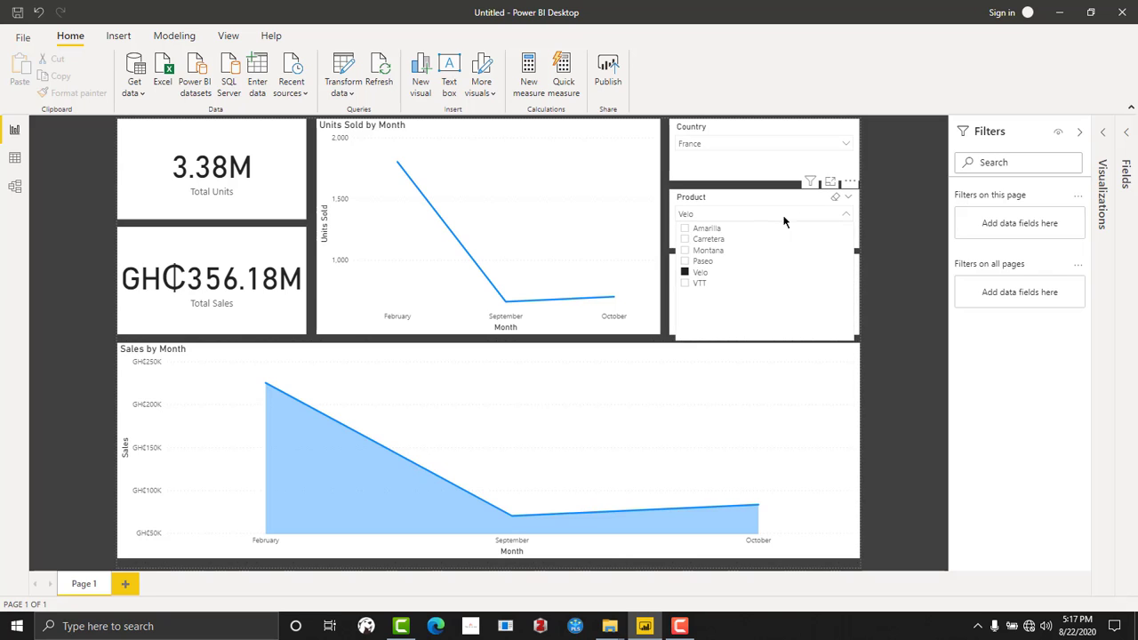
pyautogui.click(905, 260)
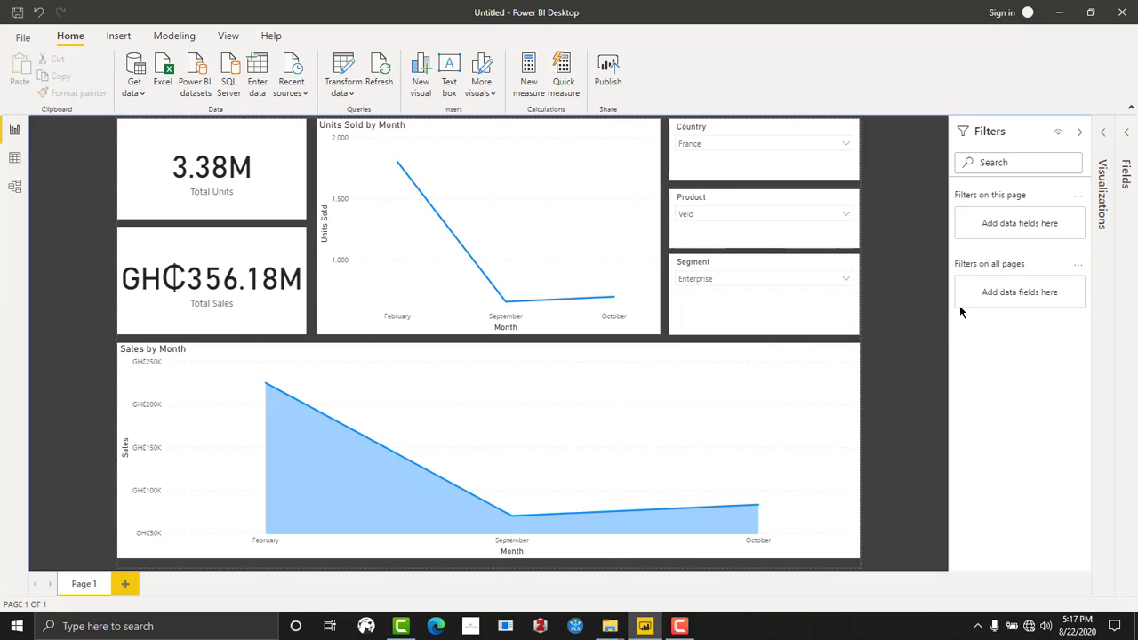